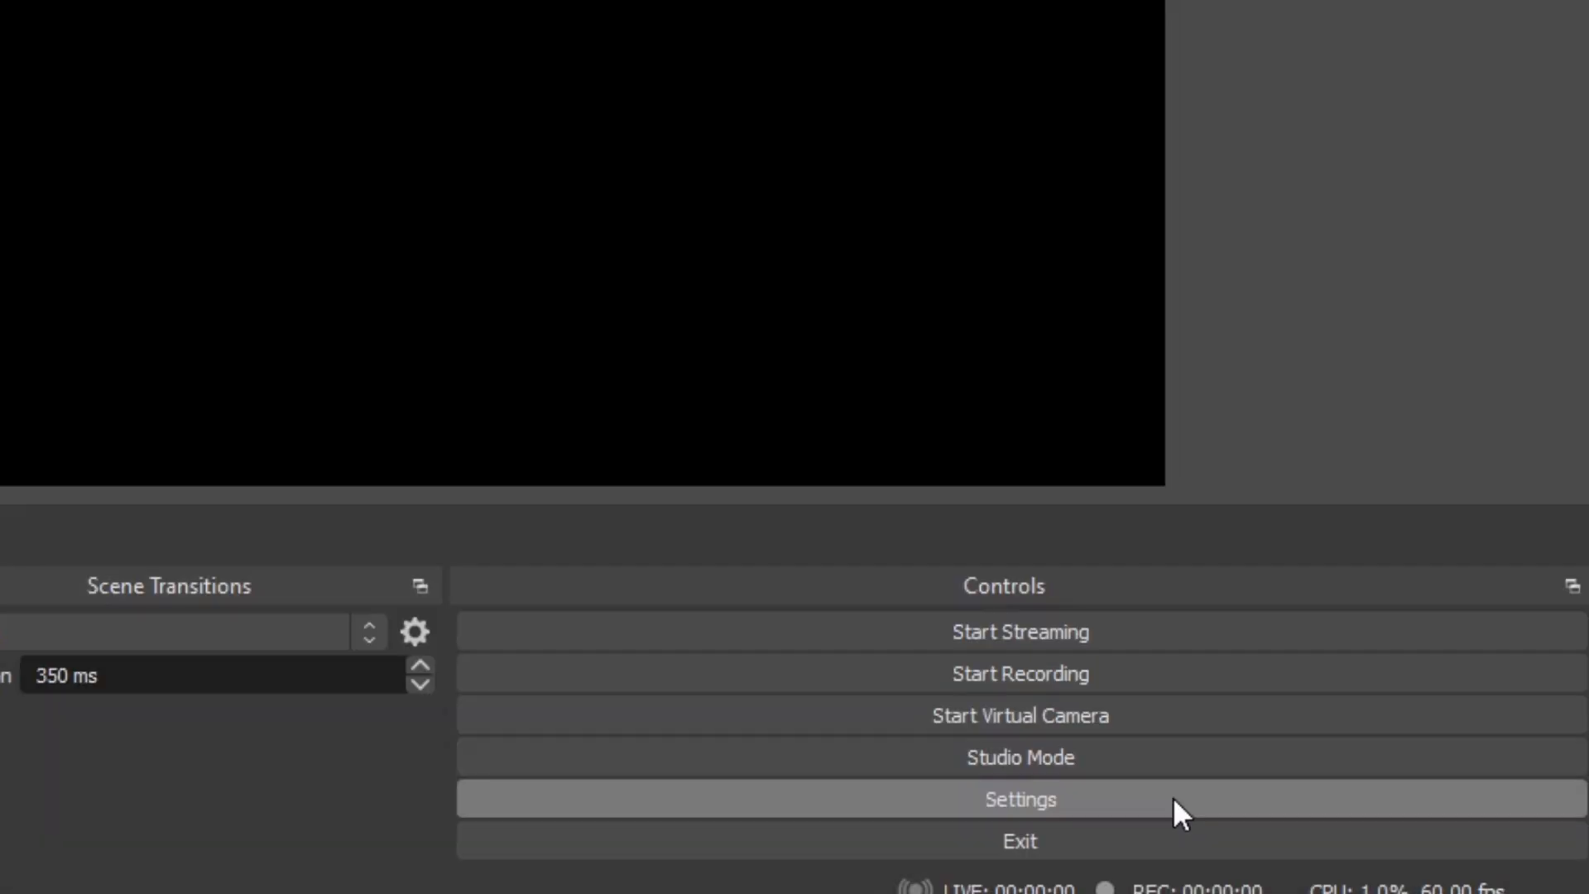
Open the recording output settings with the output mode set to Advanced
left_click(1393, 844)
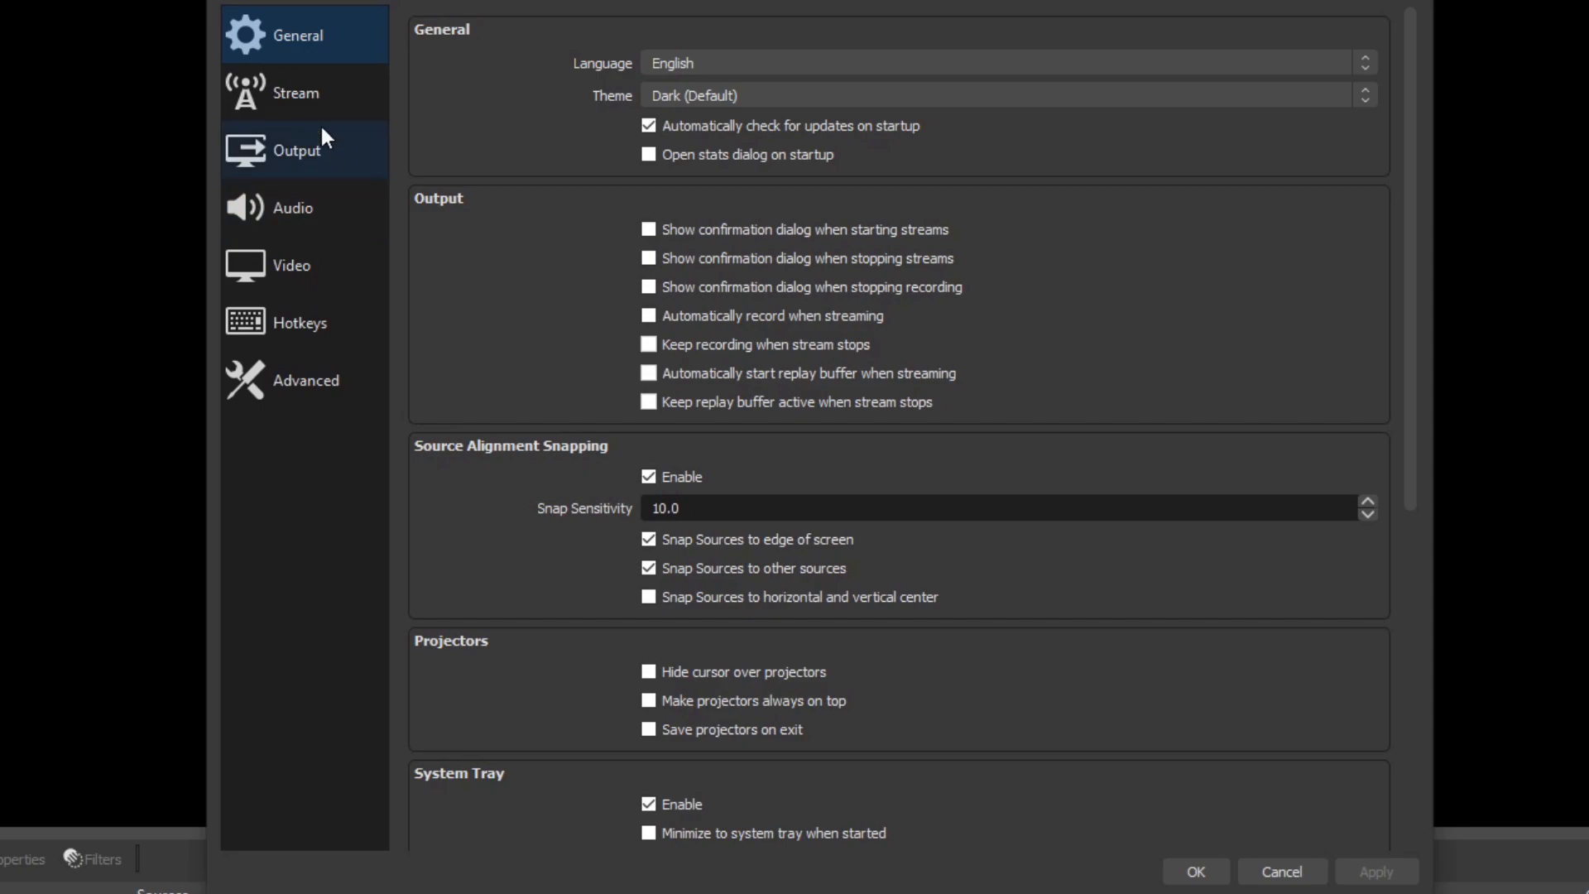
left_click(324, 160)
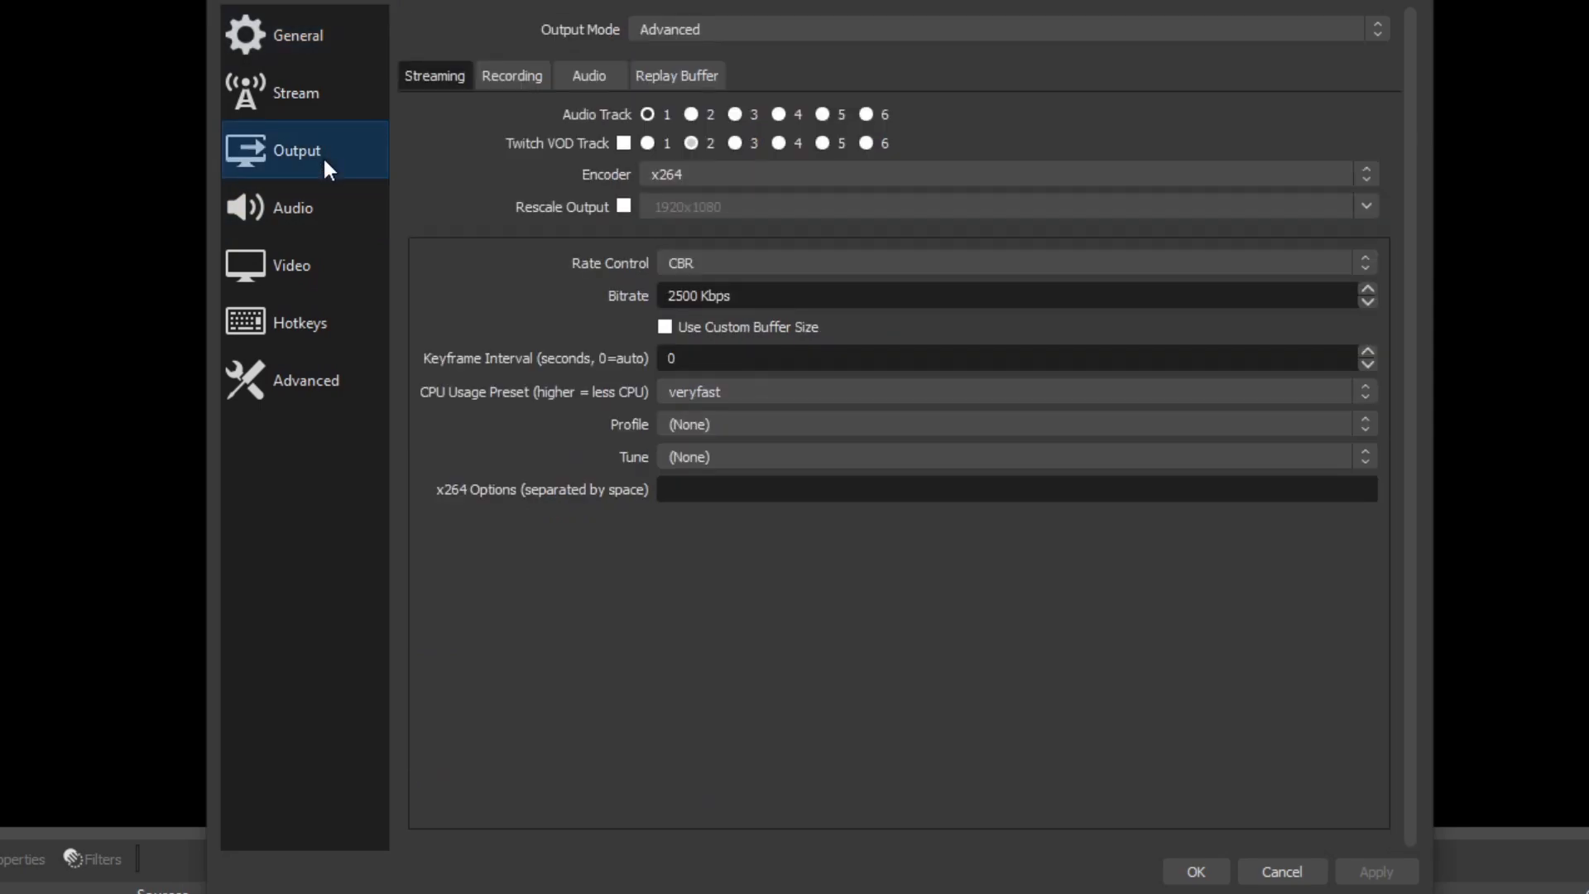
left_click(696, 27)
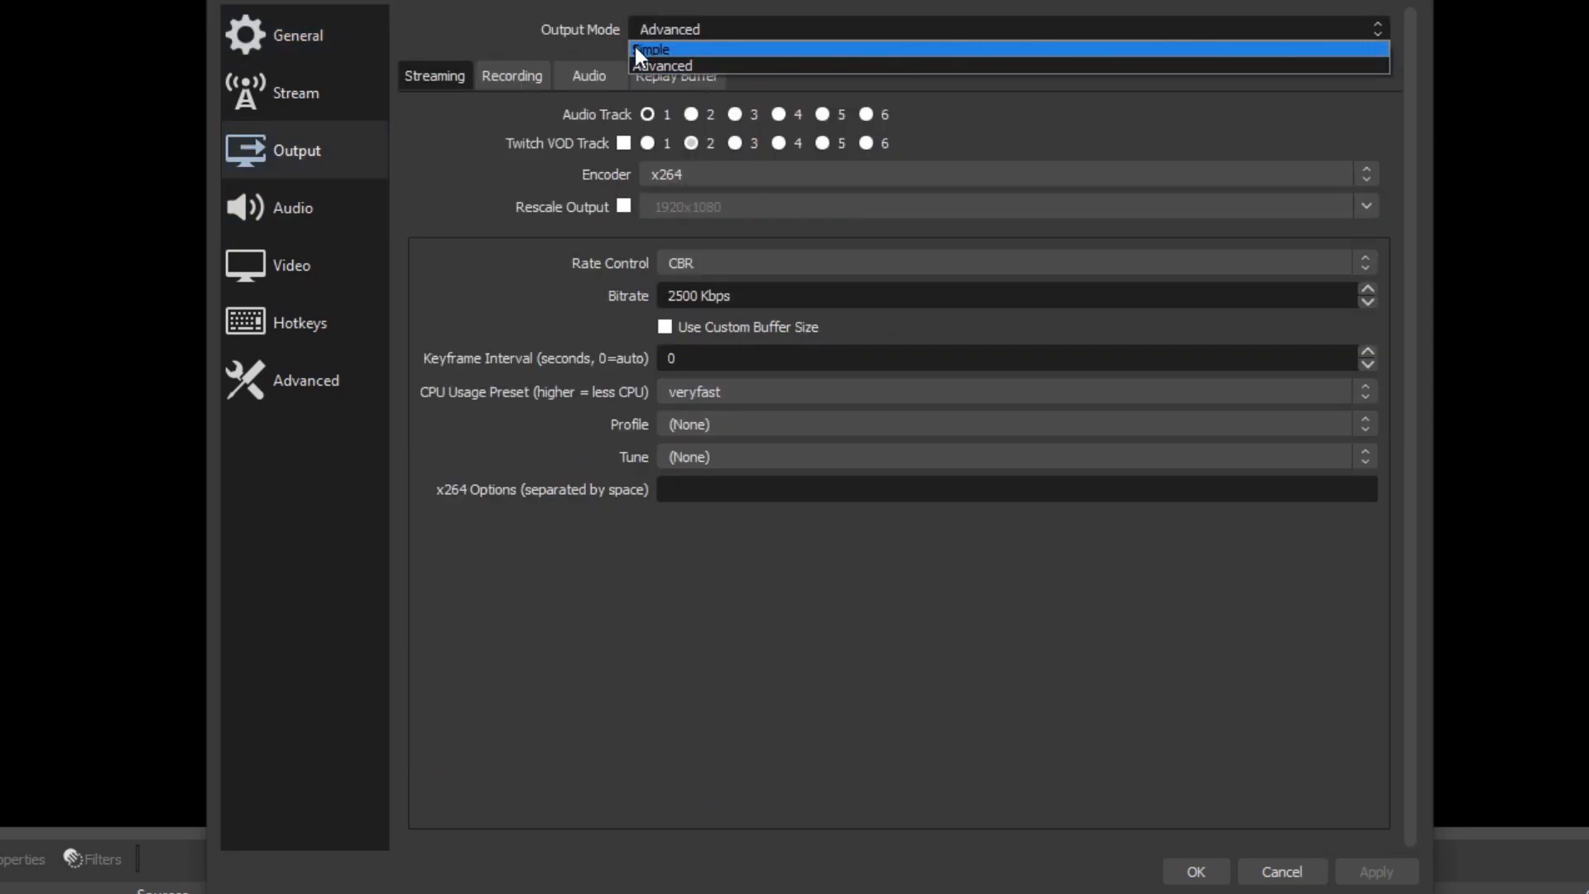
left_click(688, 66)
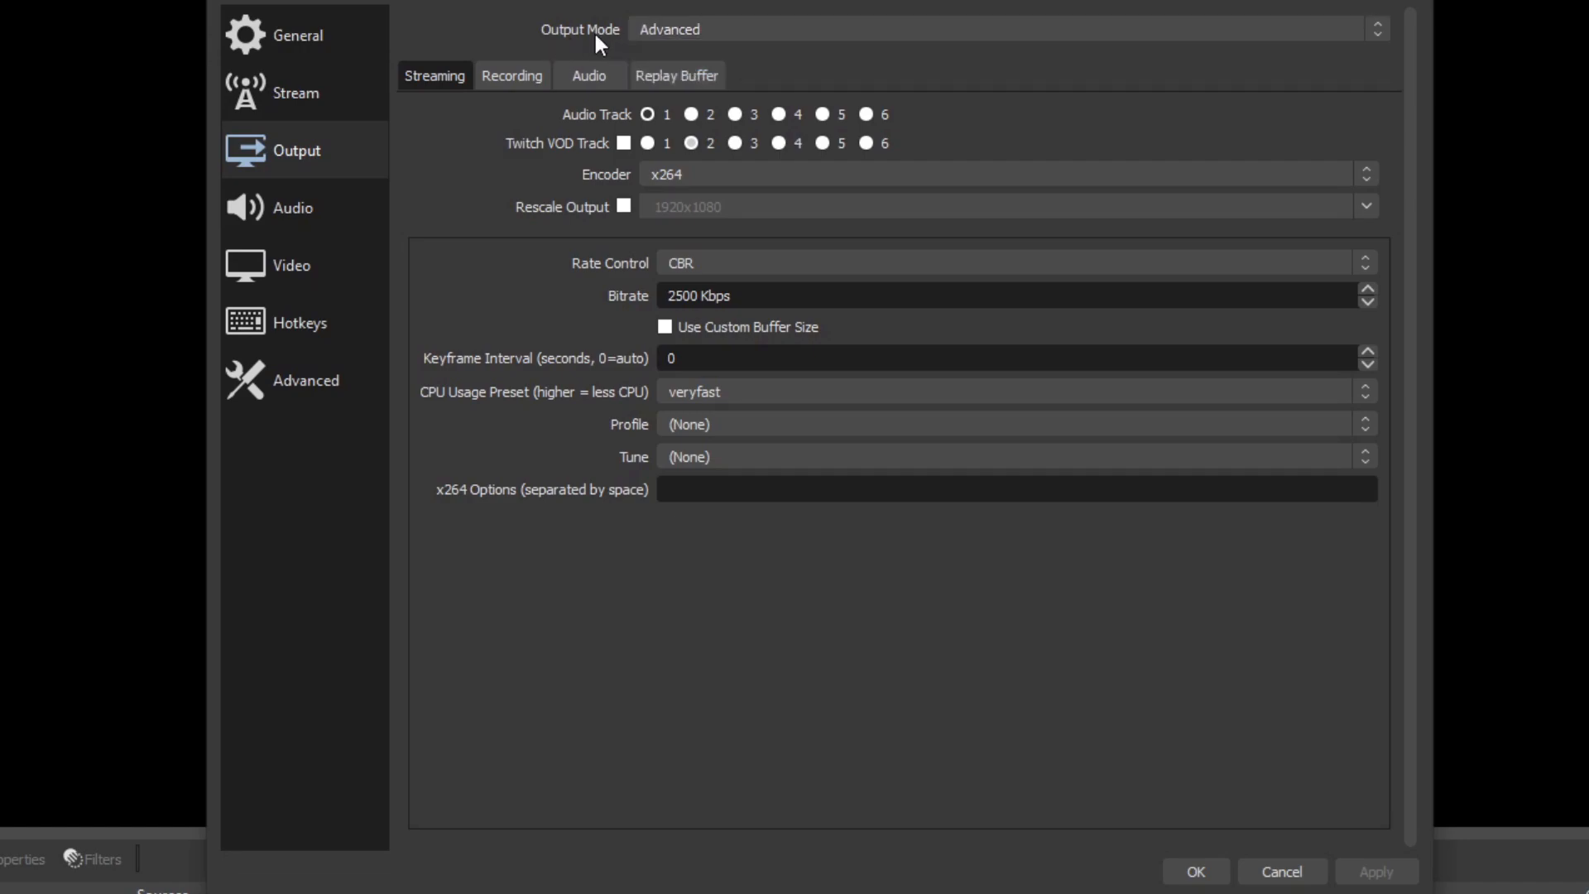
left_click(506, 72)
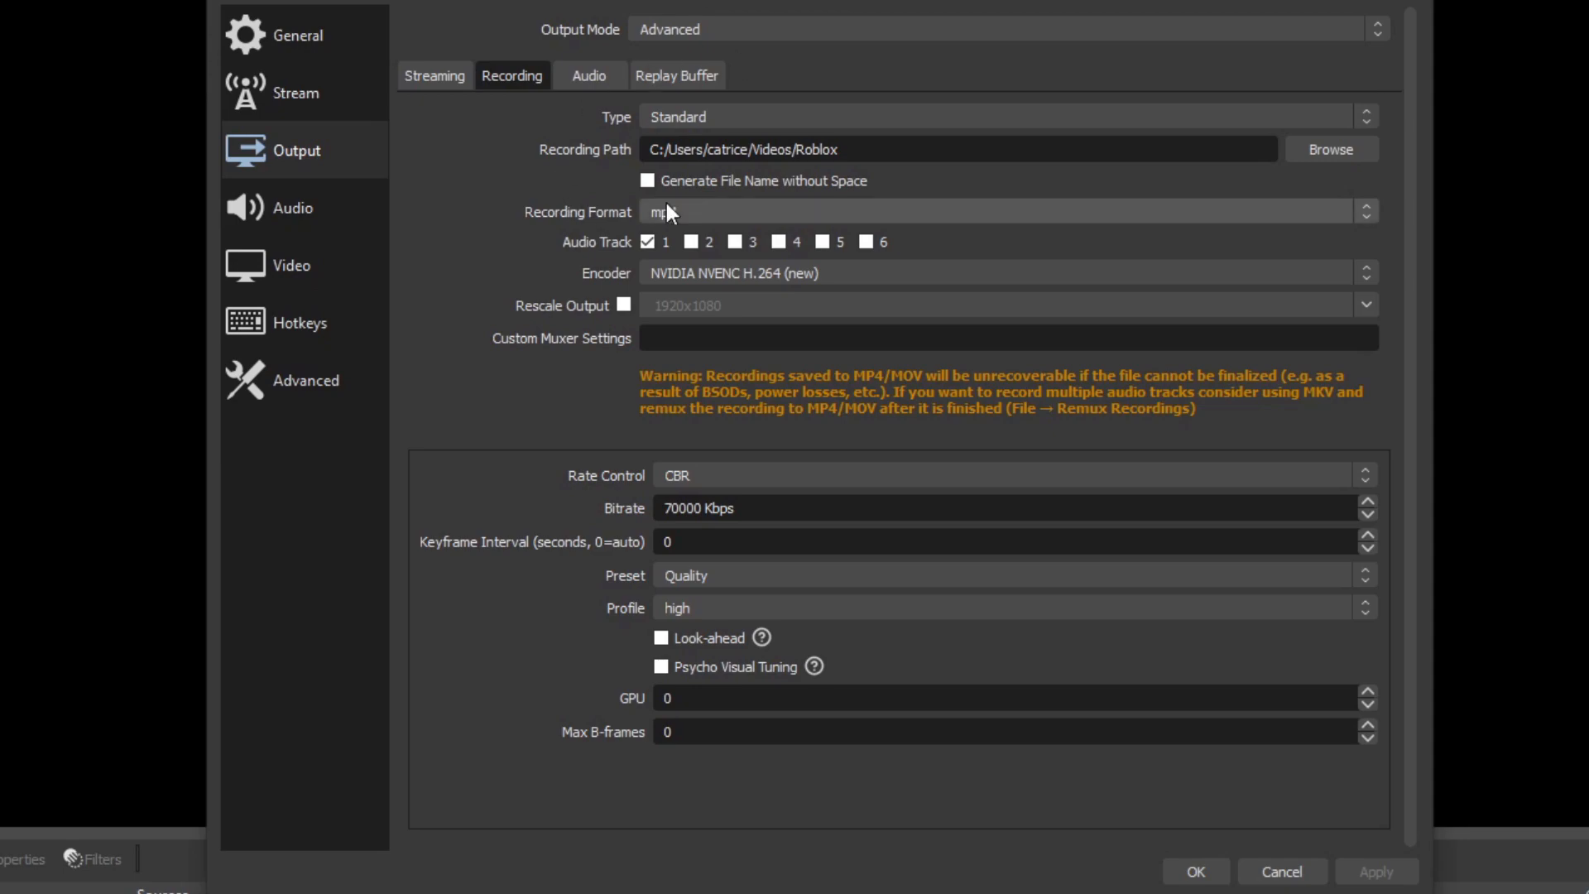
left_click(751, 29)
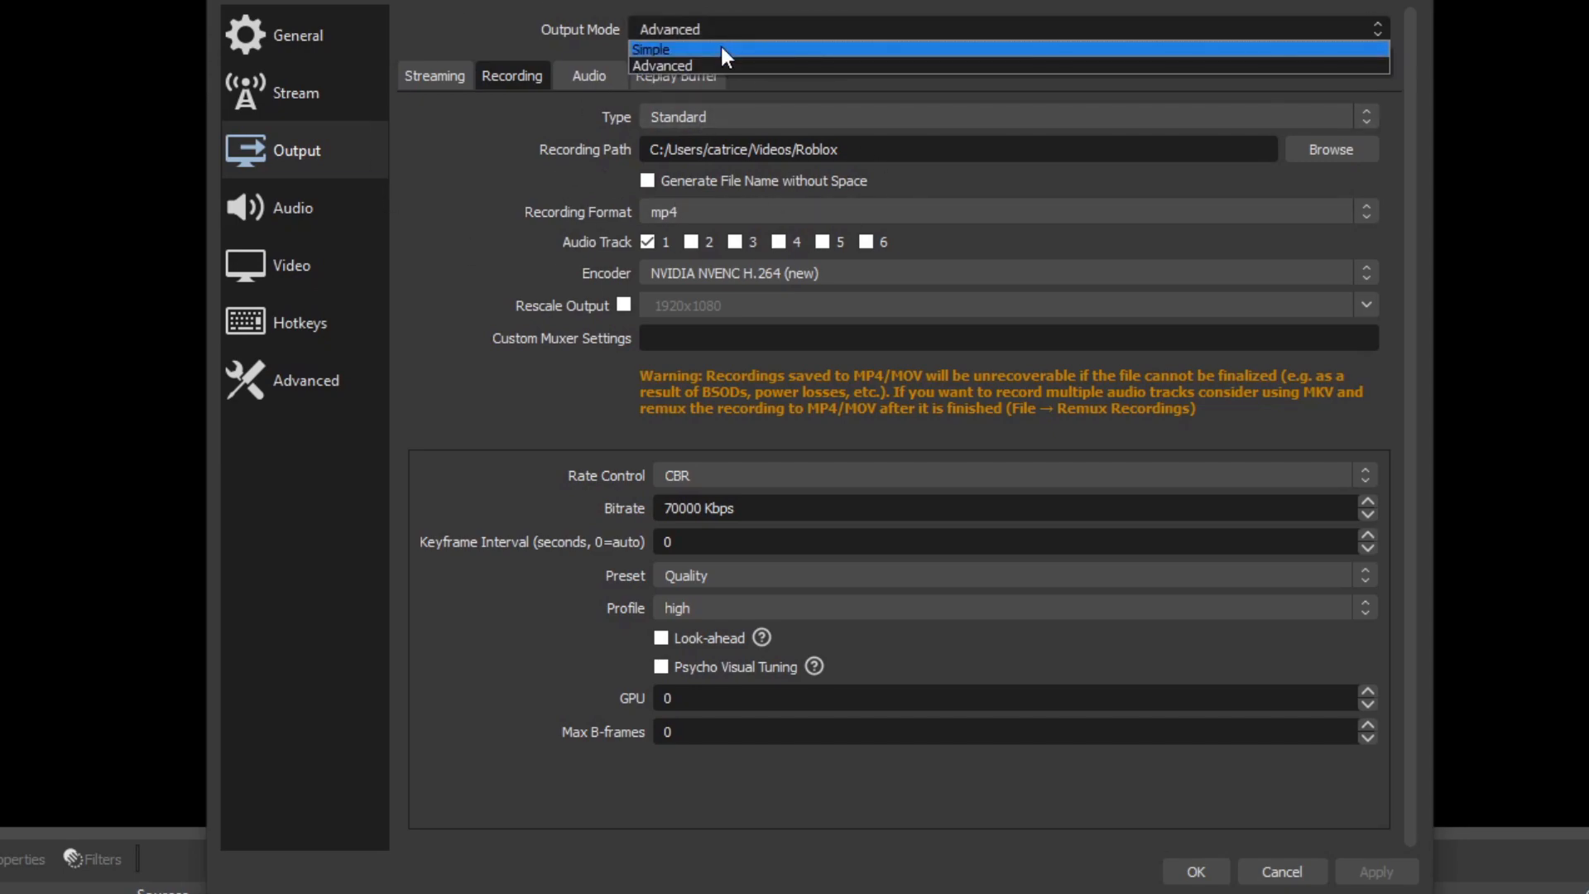
left_click(720, 43)
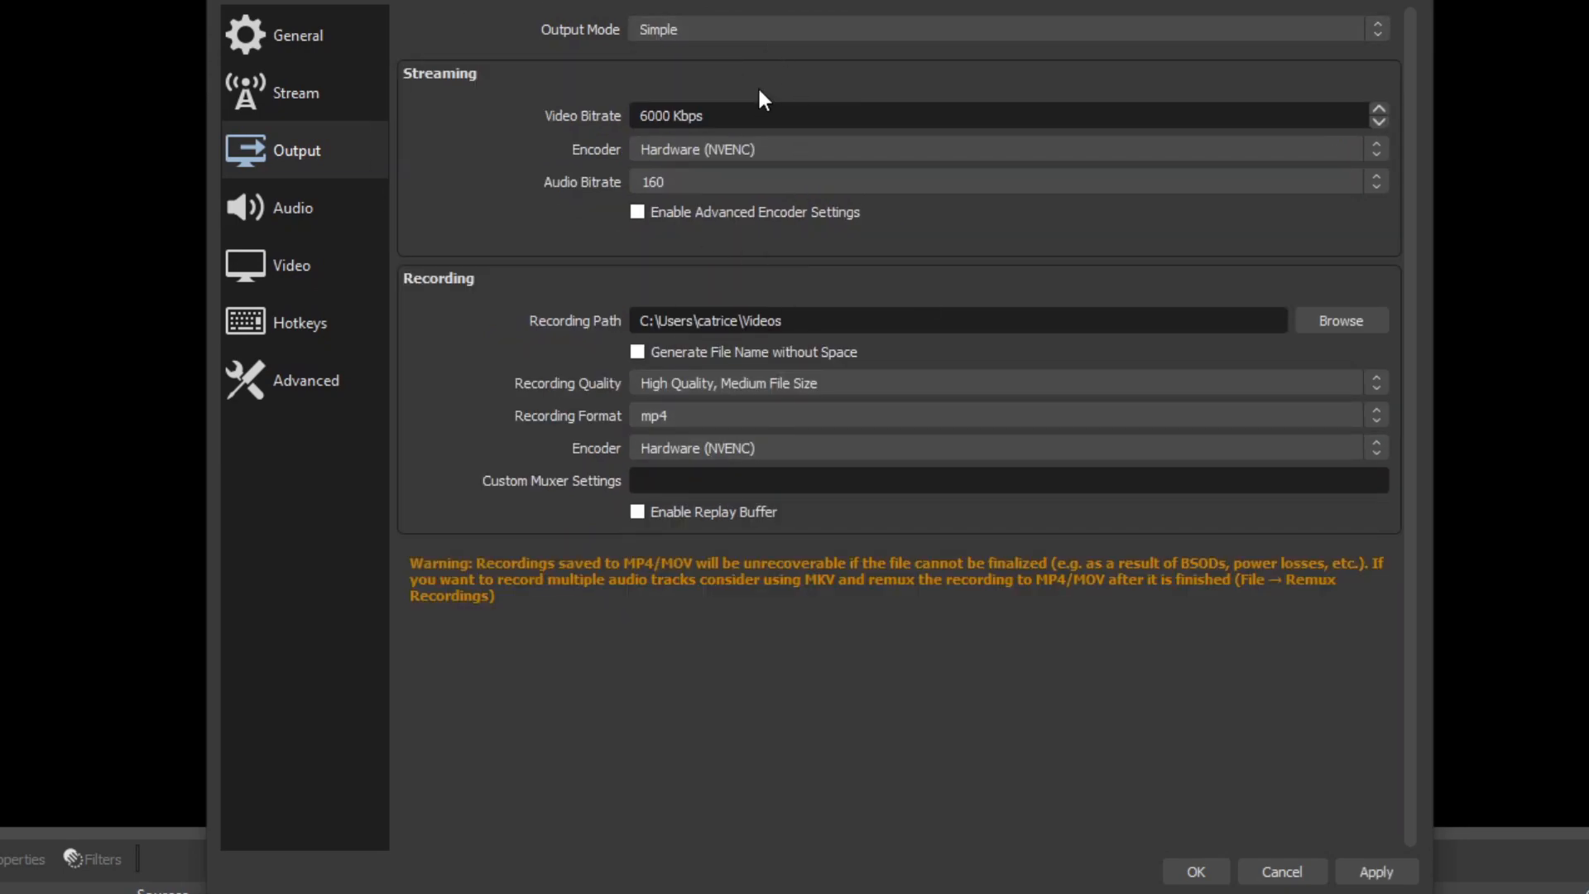
left_click(740, 20)
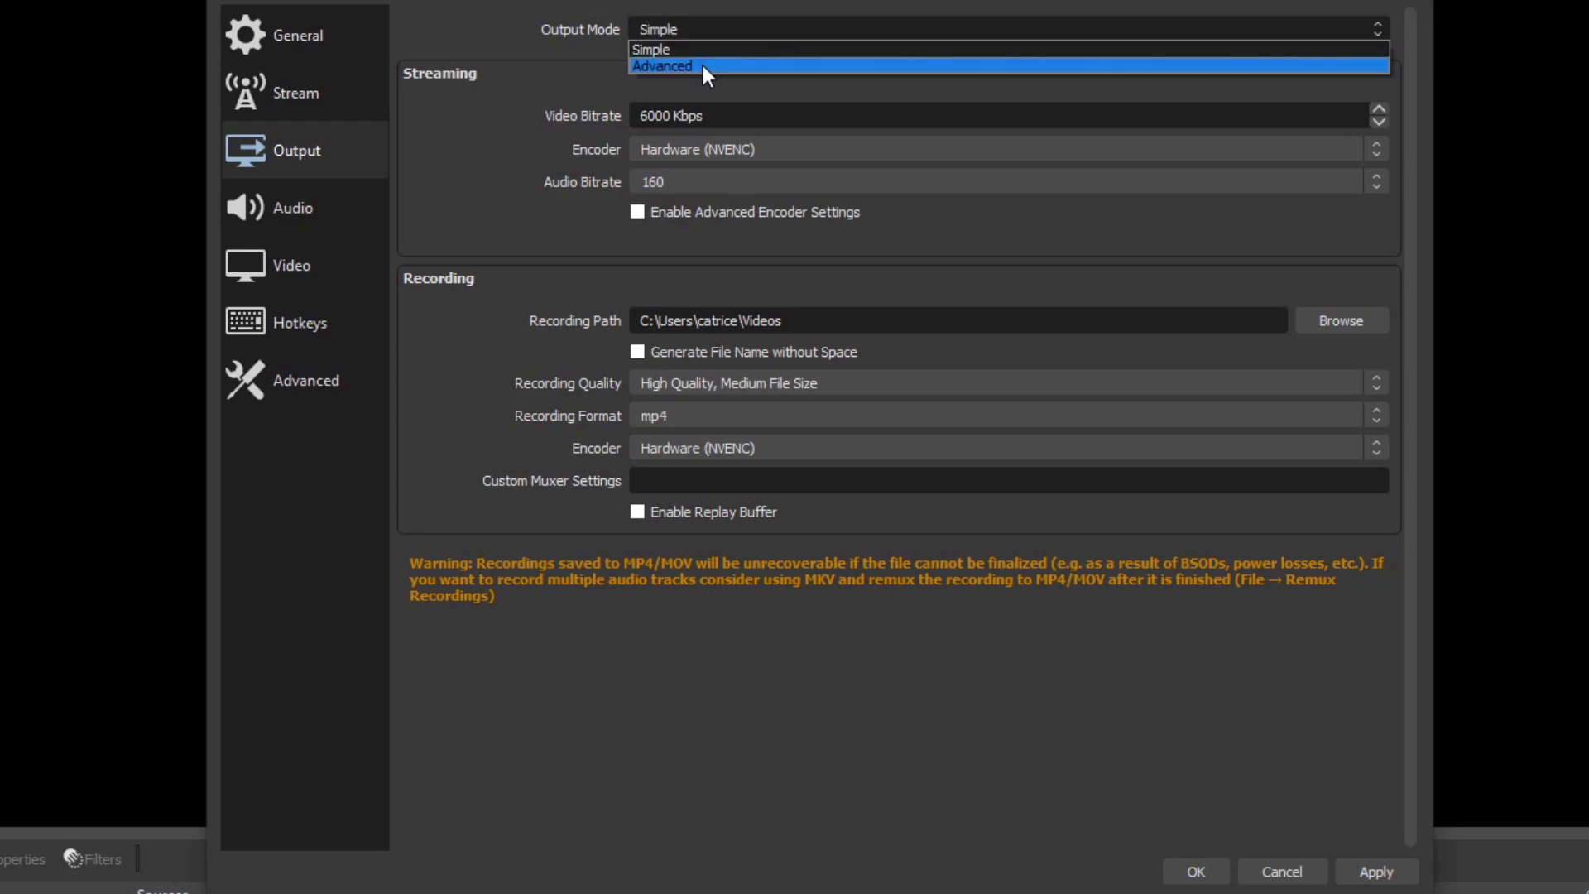
left_click(702, 67)
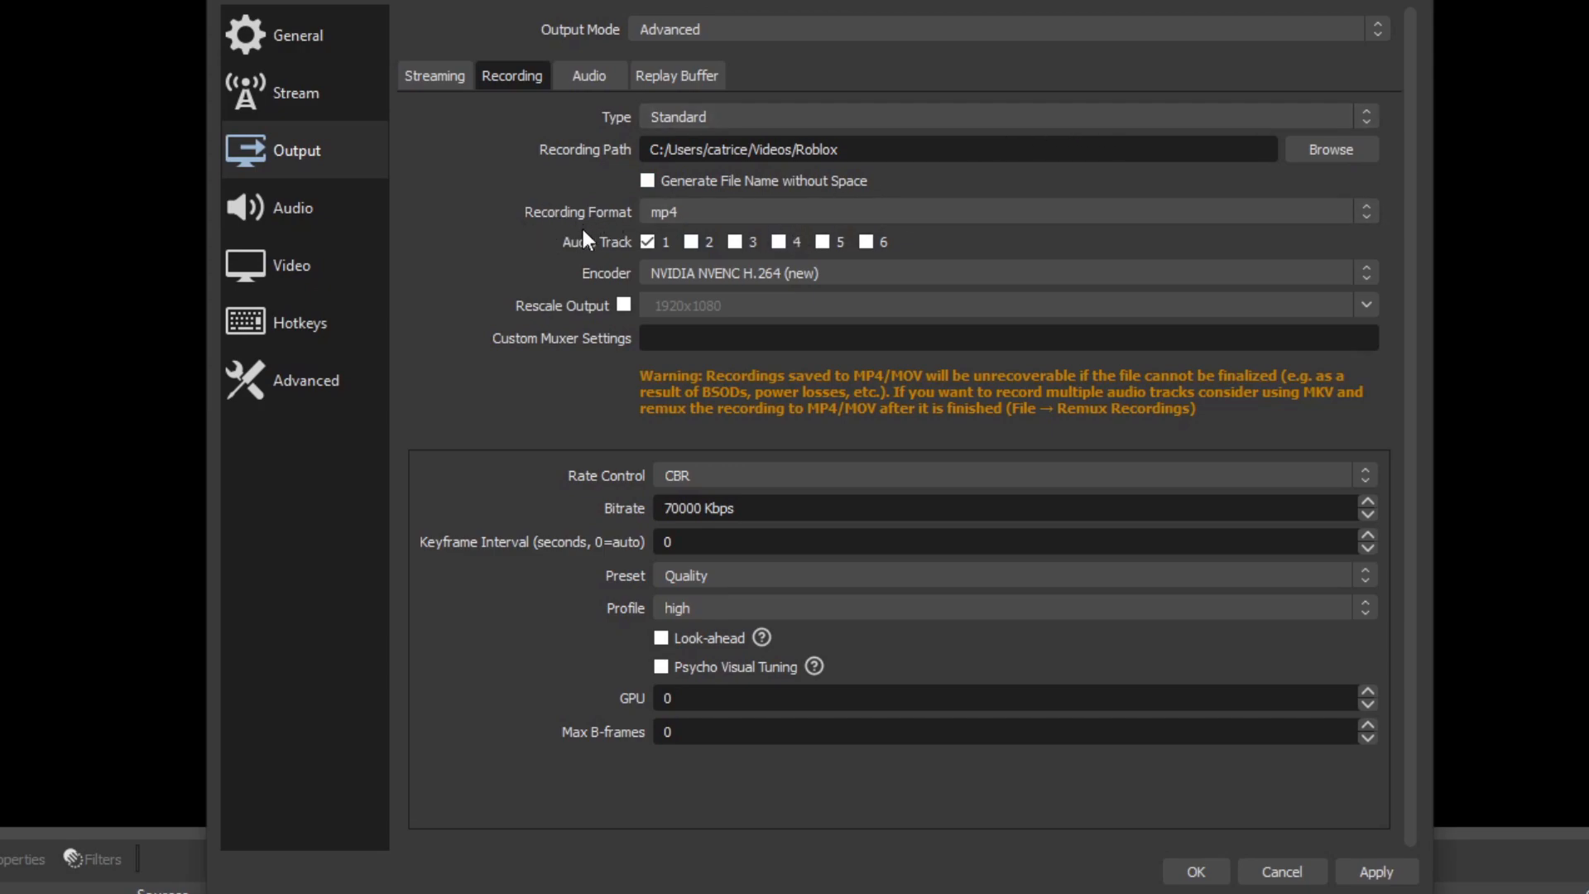
Examine the available recording formats and encoder choices for recordings
left_click(767, 217)
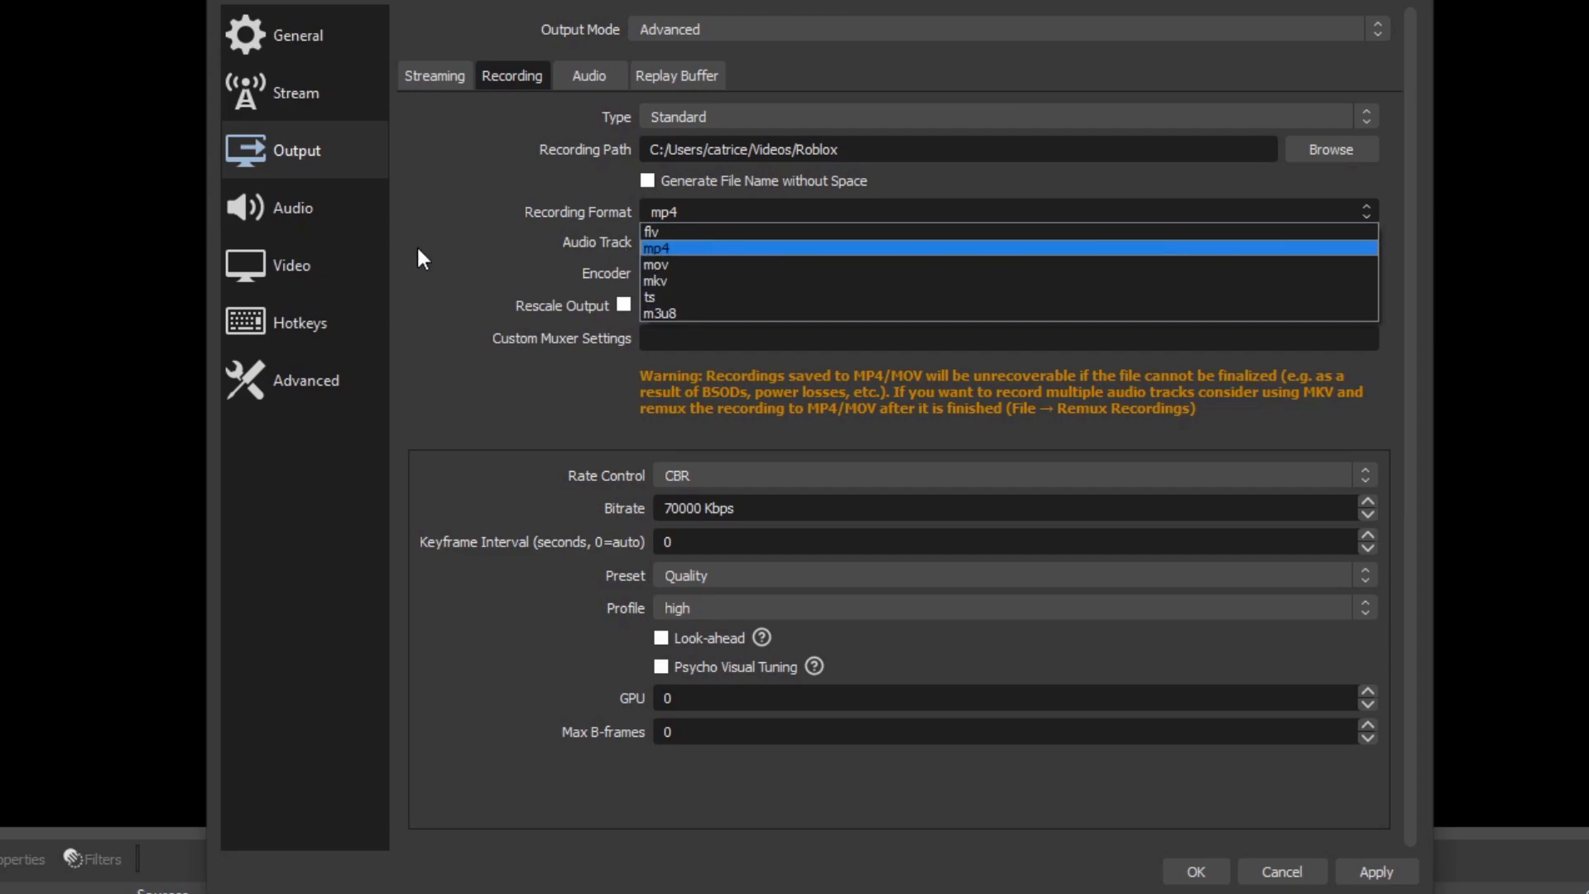
left_click(639, 215)
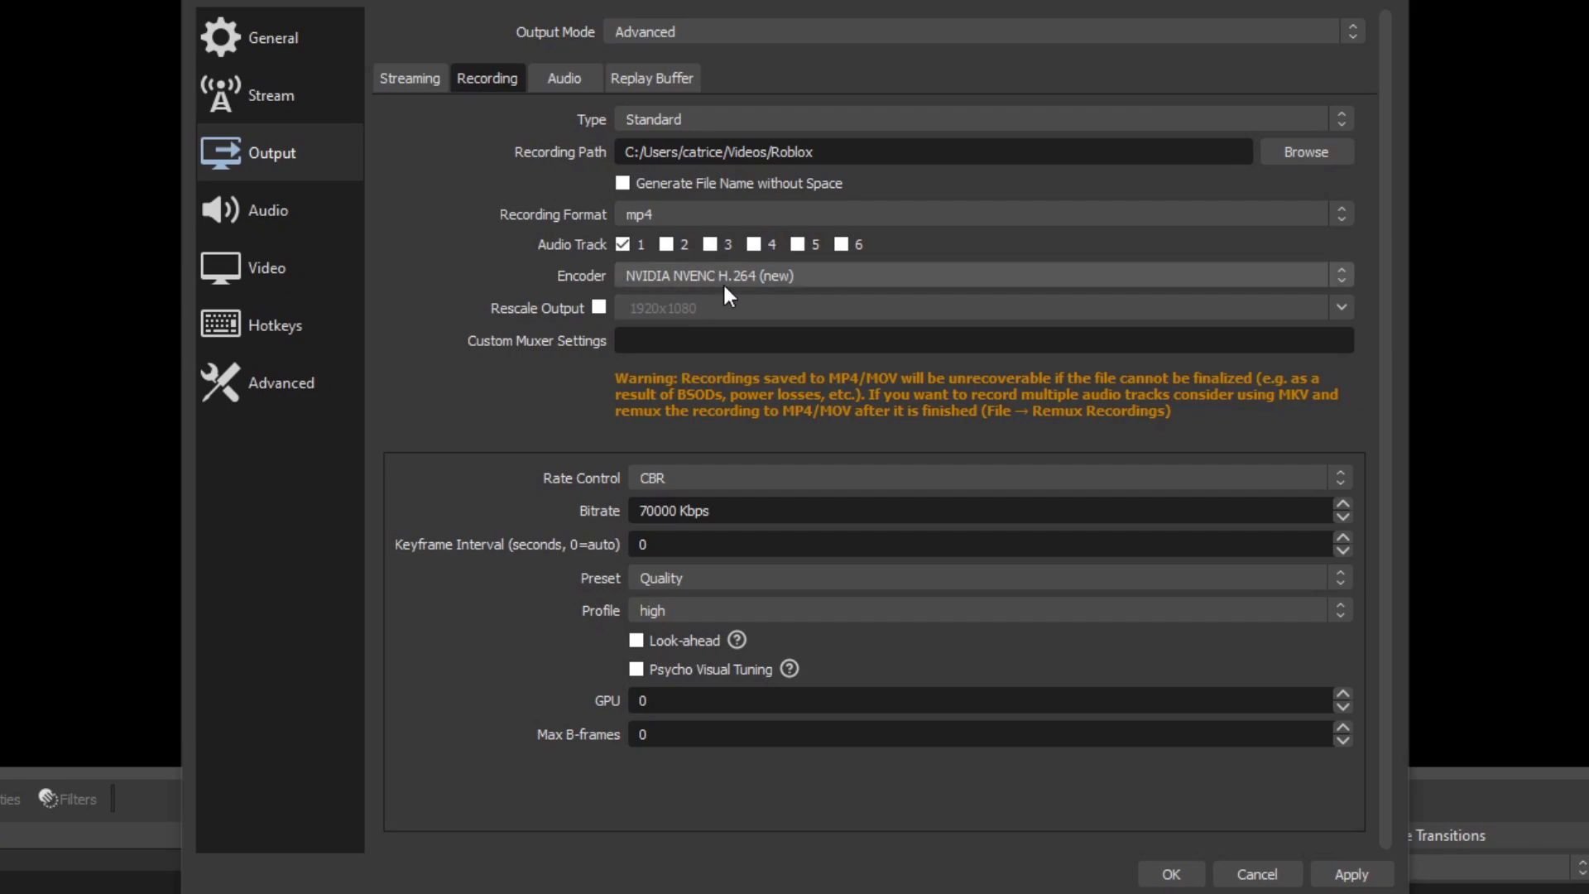
left_click(799, 275)
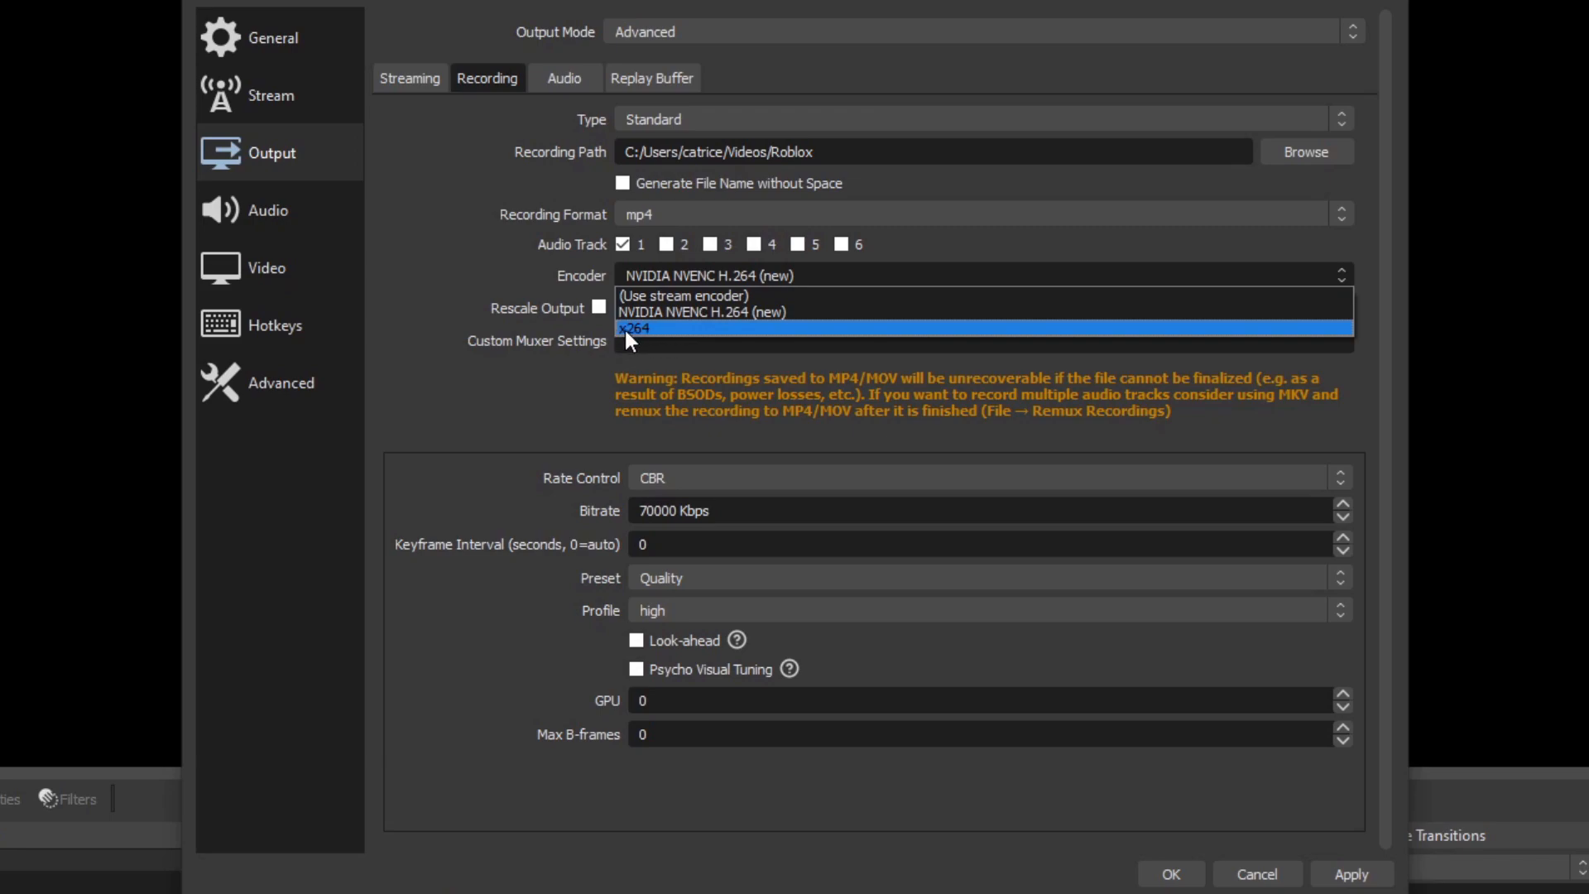
left_click(671, 330)
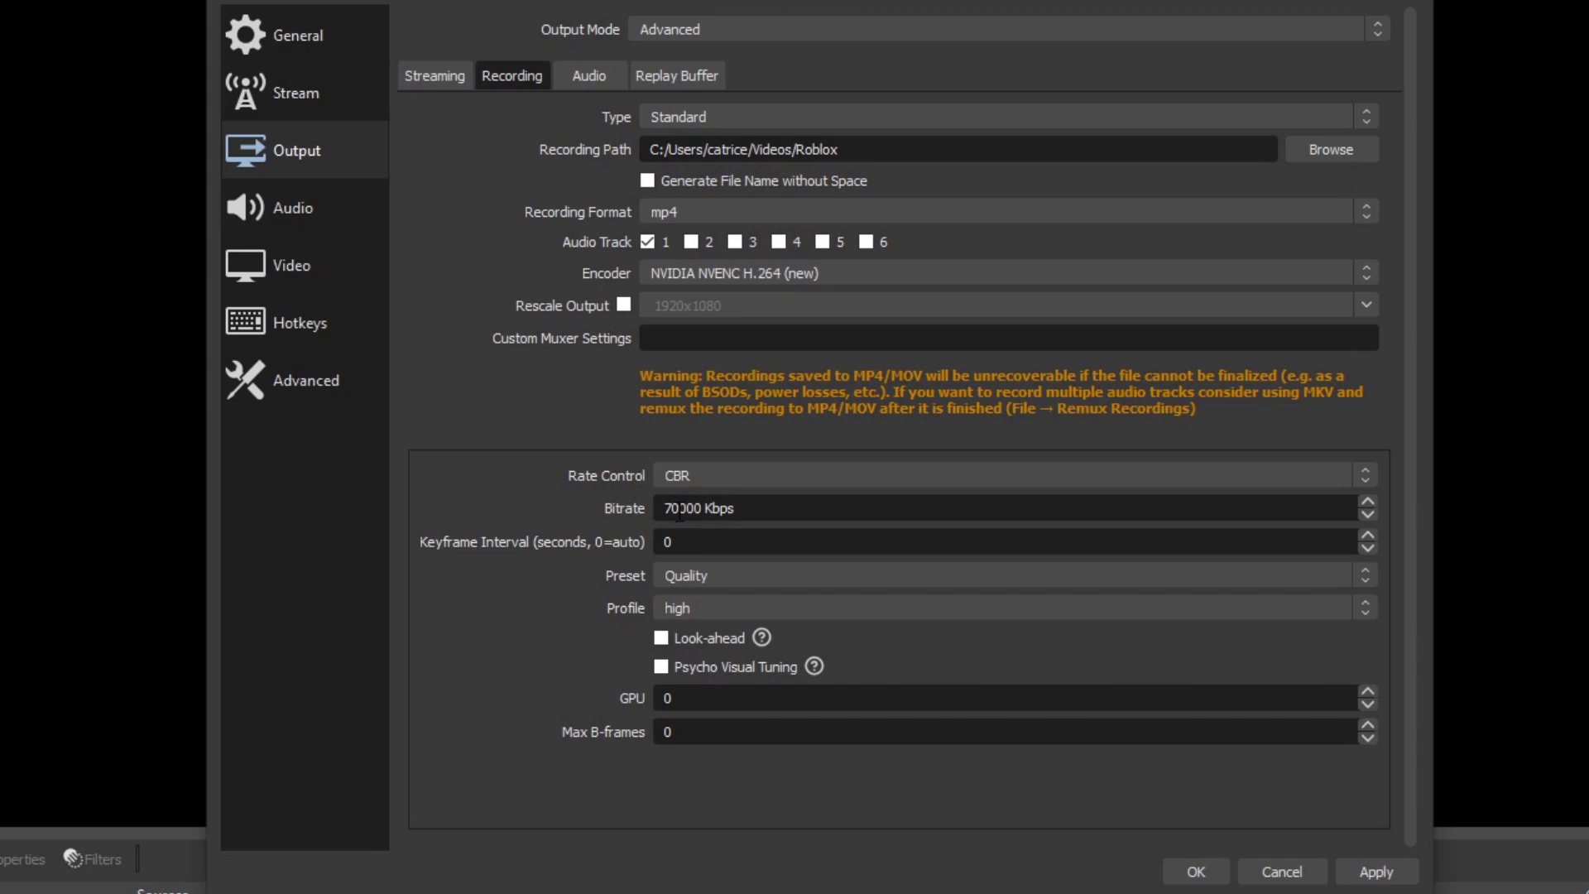
Set the recording bitrate to 70000 Kbps, using the Quality preset and the high profile
mouse_move(664, 508)
left_mouse_down()
mouse_move(716, 499)
mouse_move(664, 507)
left_mouse_up()
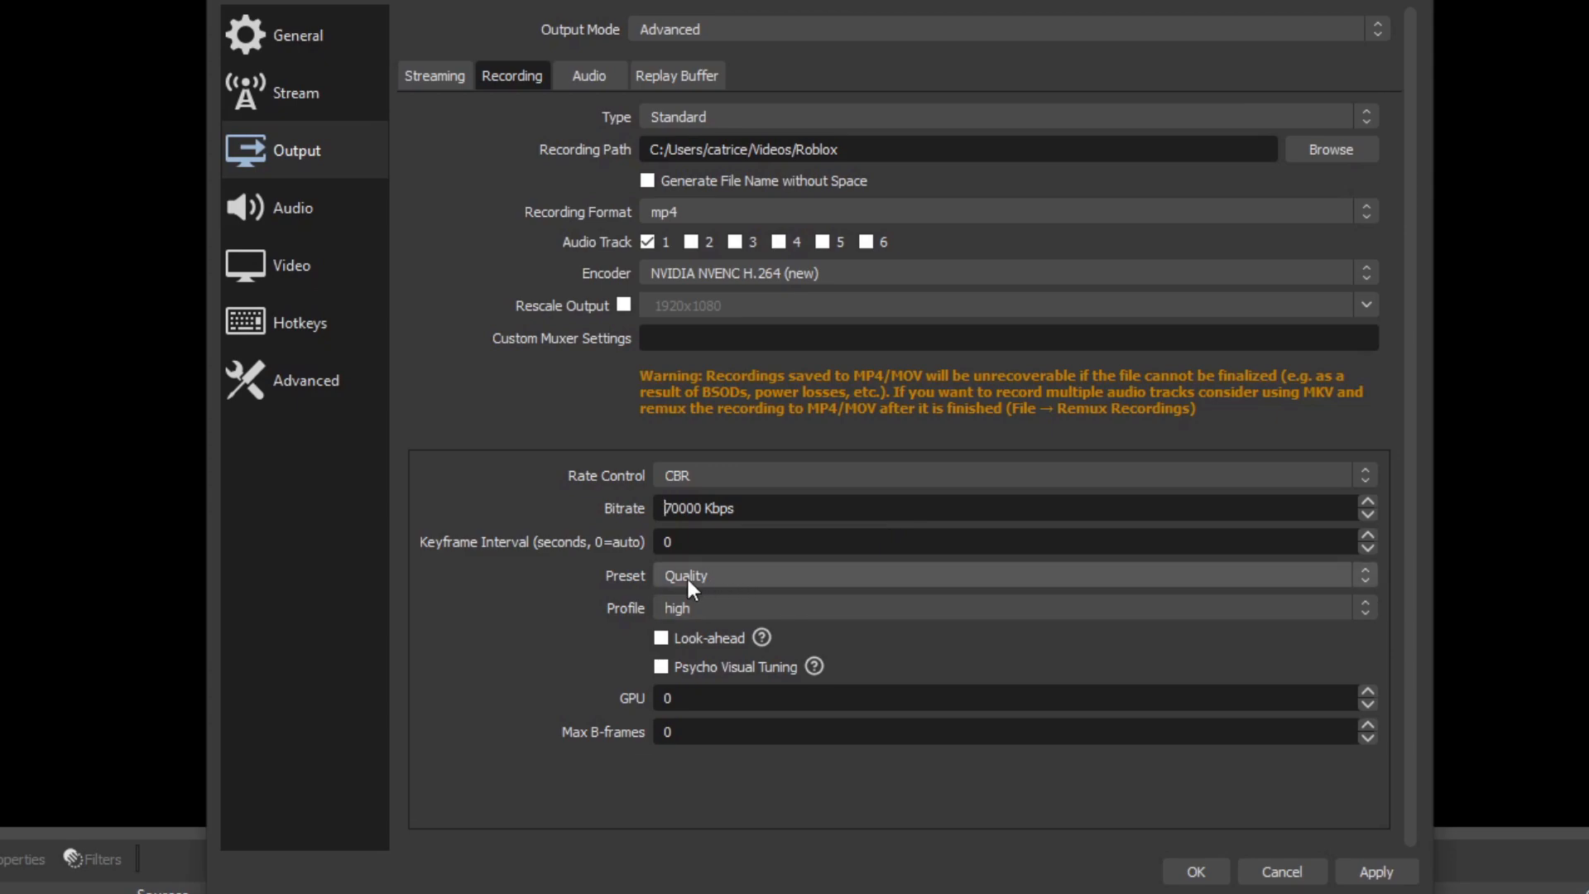
left_click(778, 571)
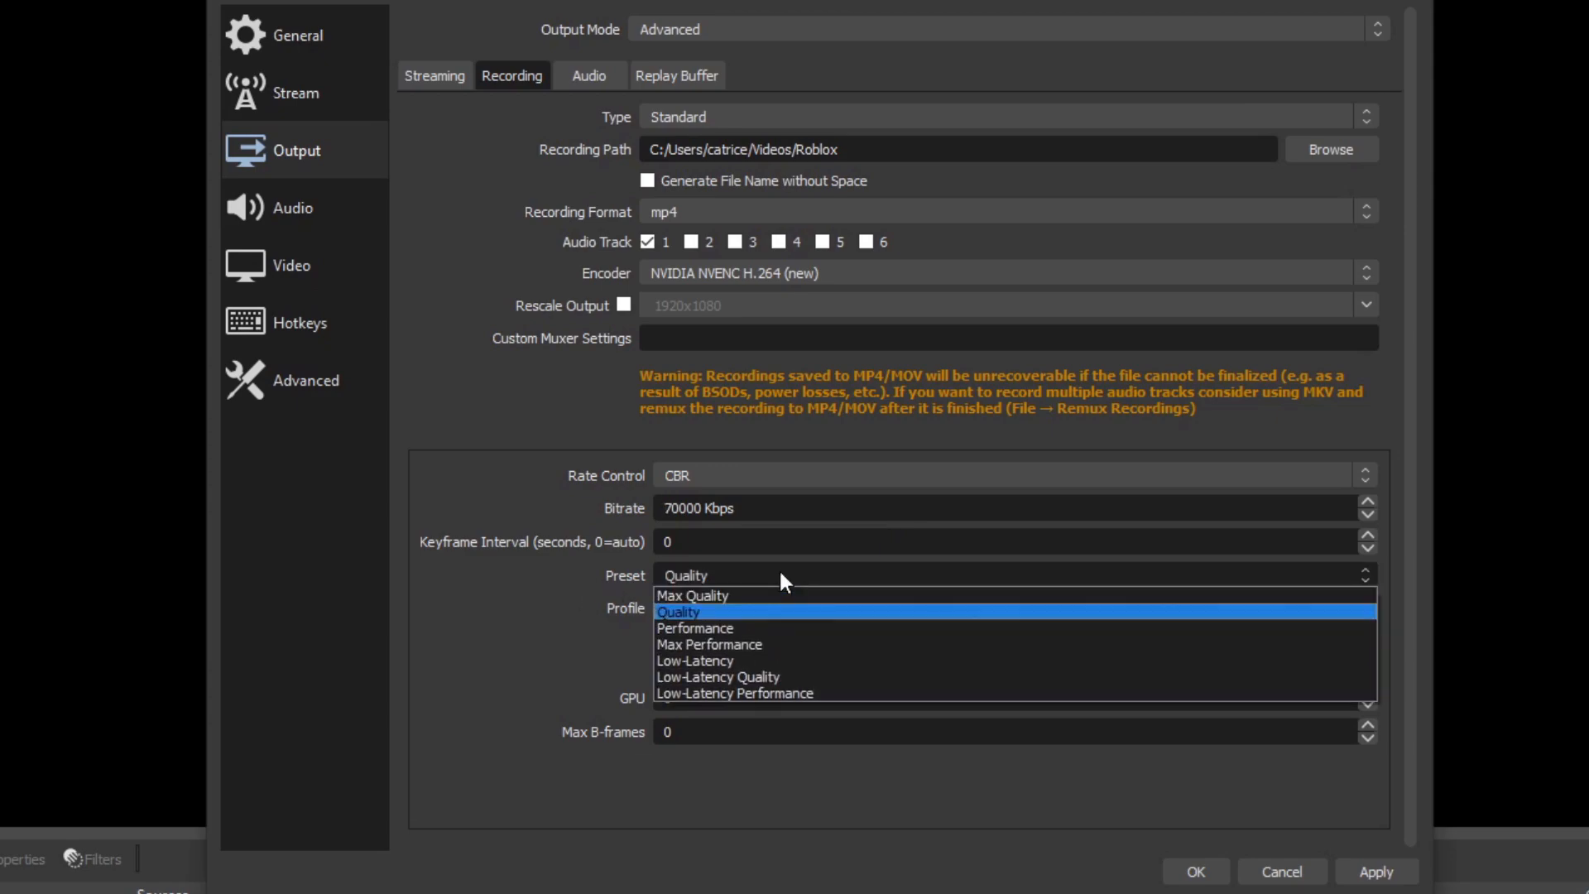
left_click(429, 616)
left_click(777, 604)
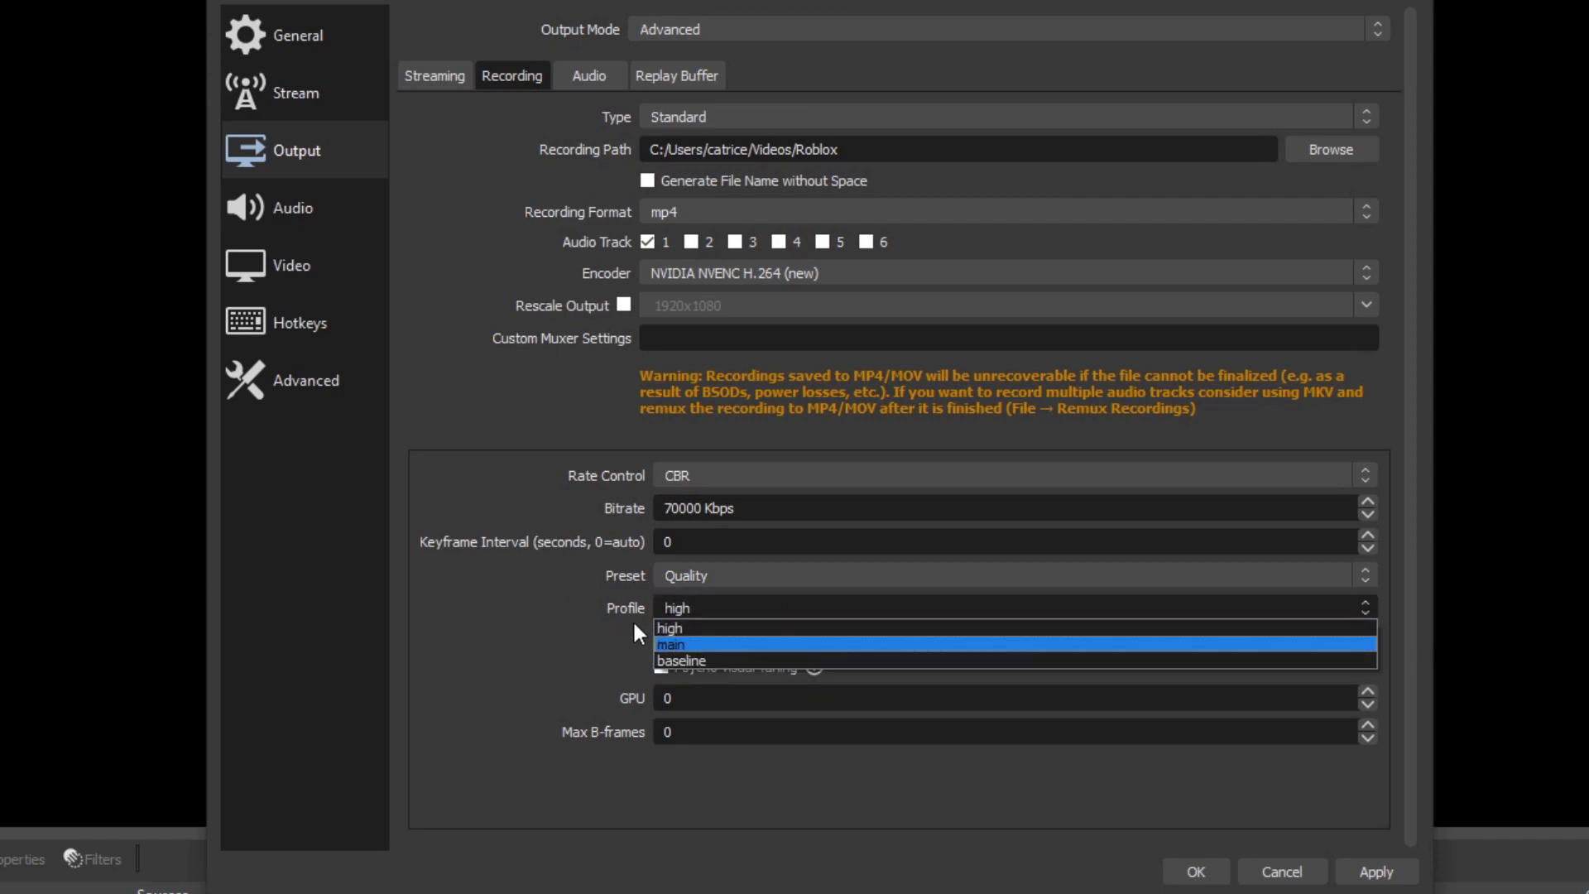
left_click(708, 574)
left_click(707, 574)
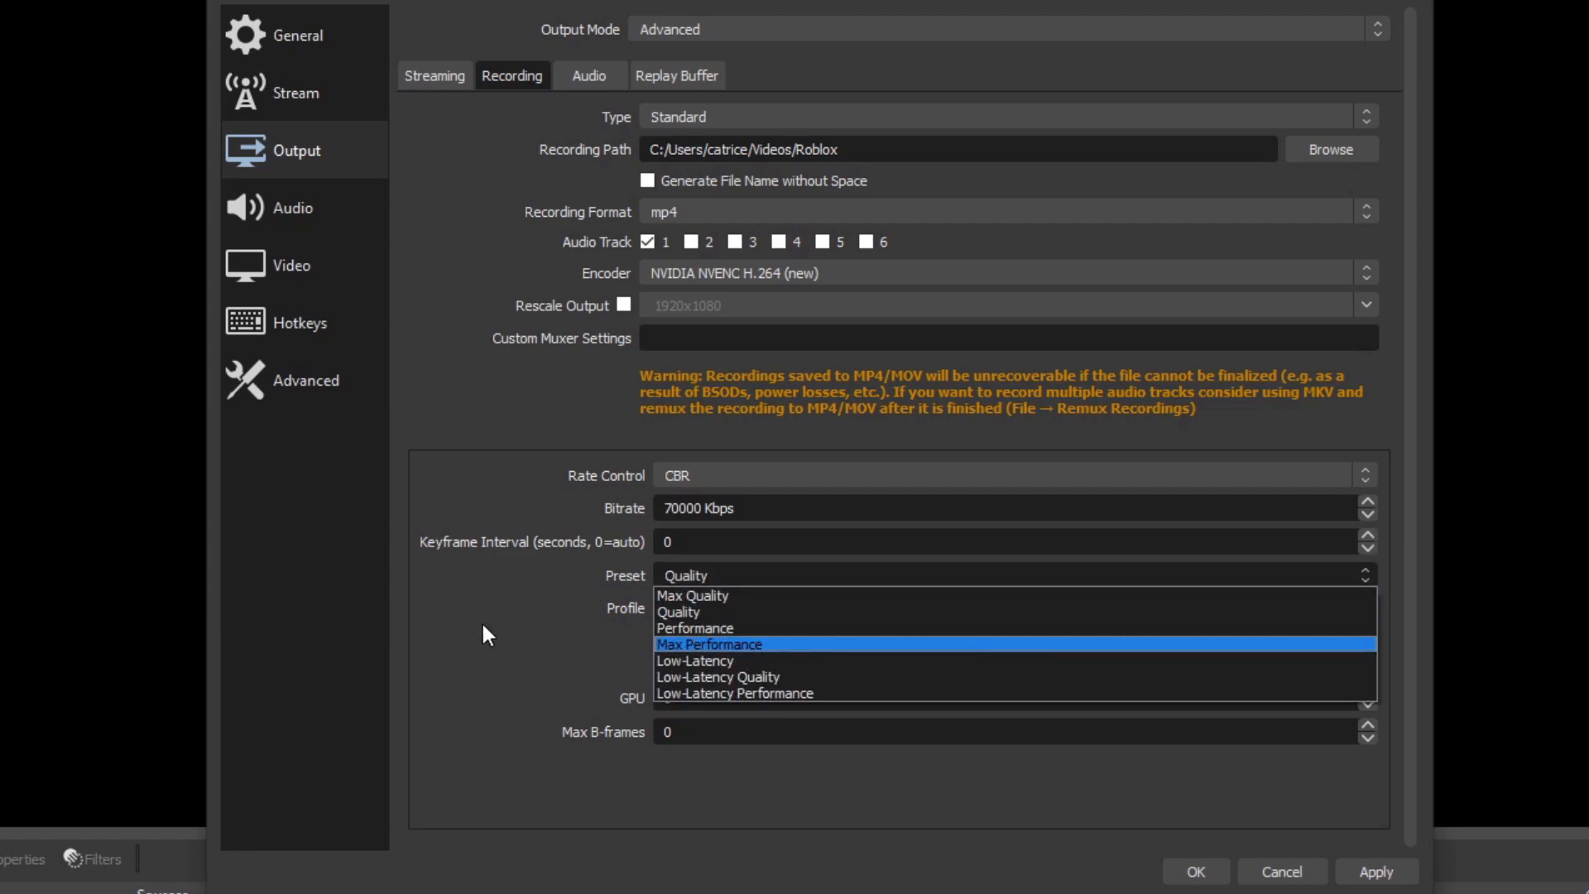
left_click(717, 574)
left_click_drag(695, 508, 650, 509)
type("7000")
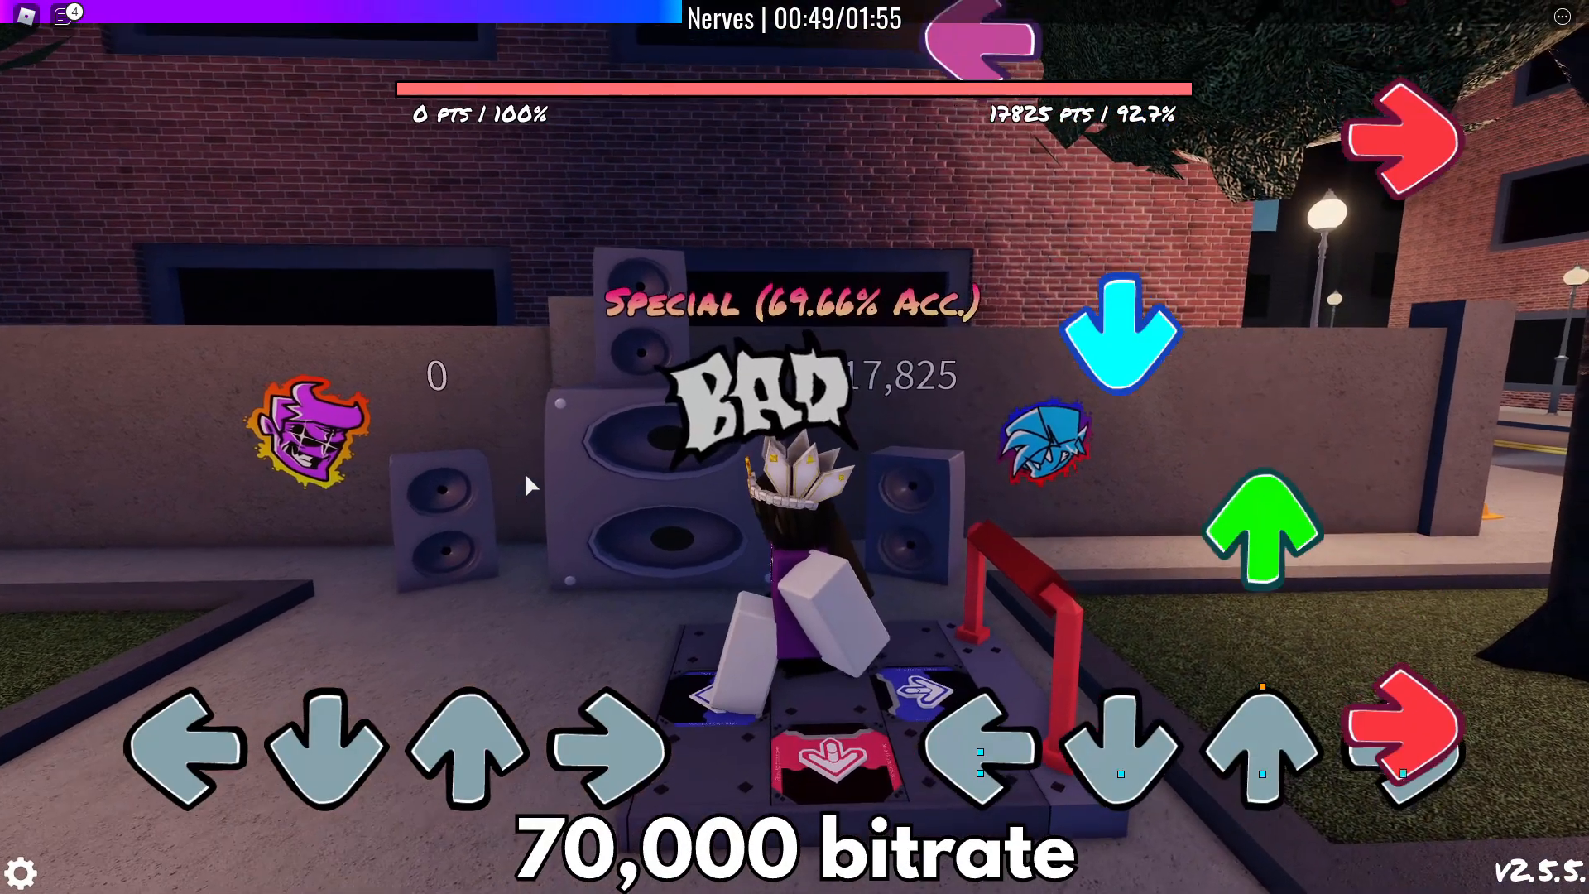
key("Right")
key("Up")
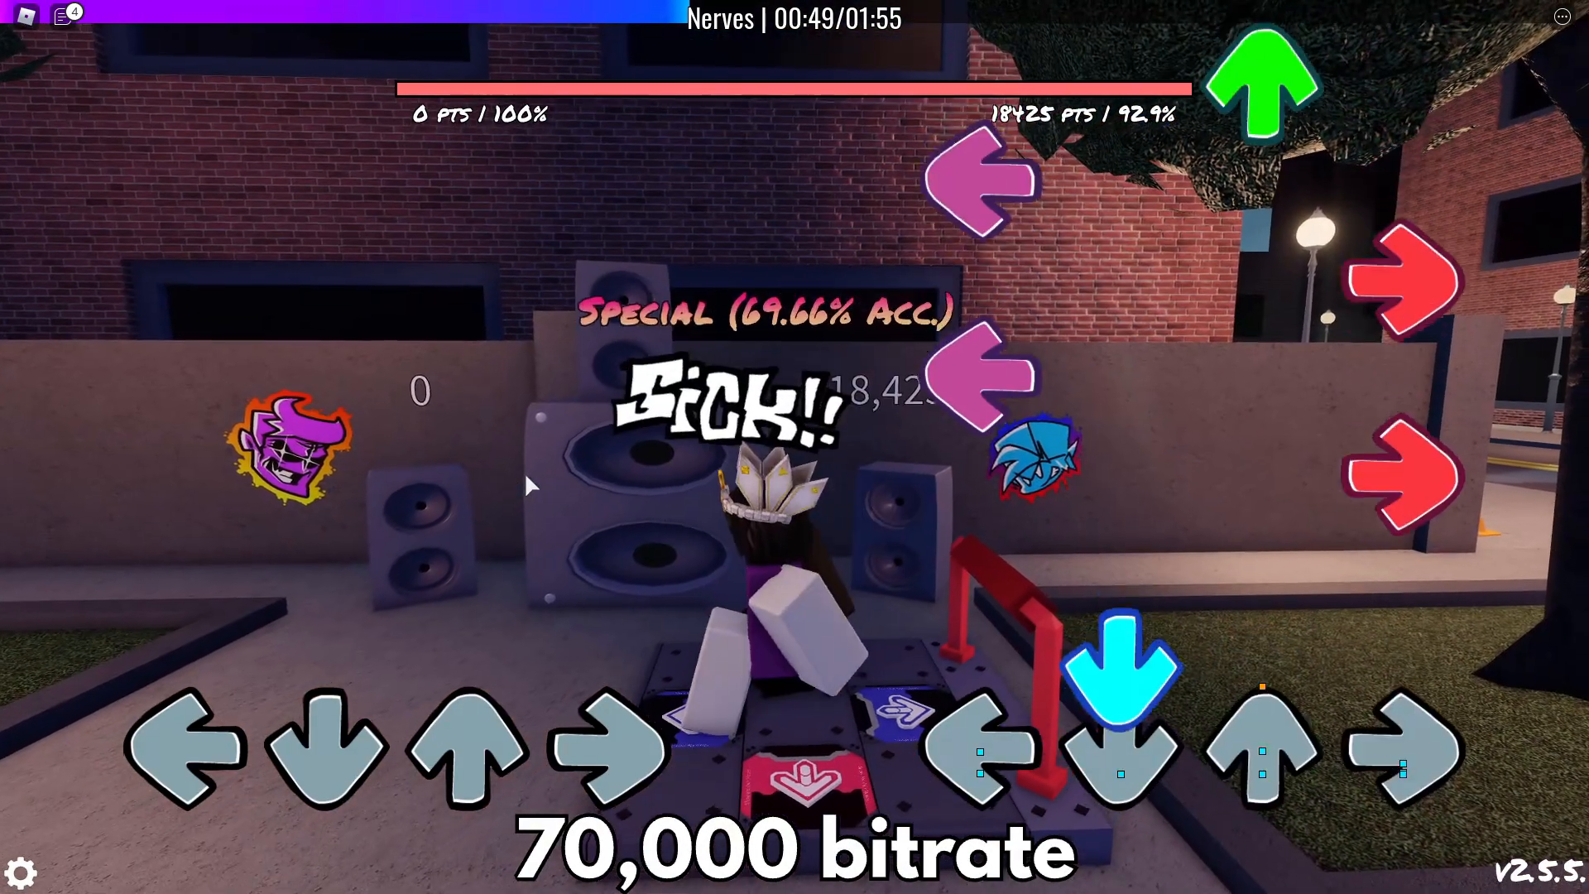
key("Down")
key("Right")
key("Left")
key("Right")
key("Left")
key("Up")
key("Down")
key("Up")
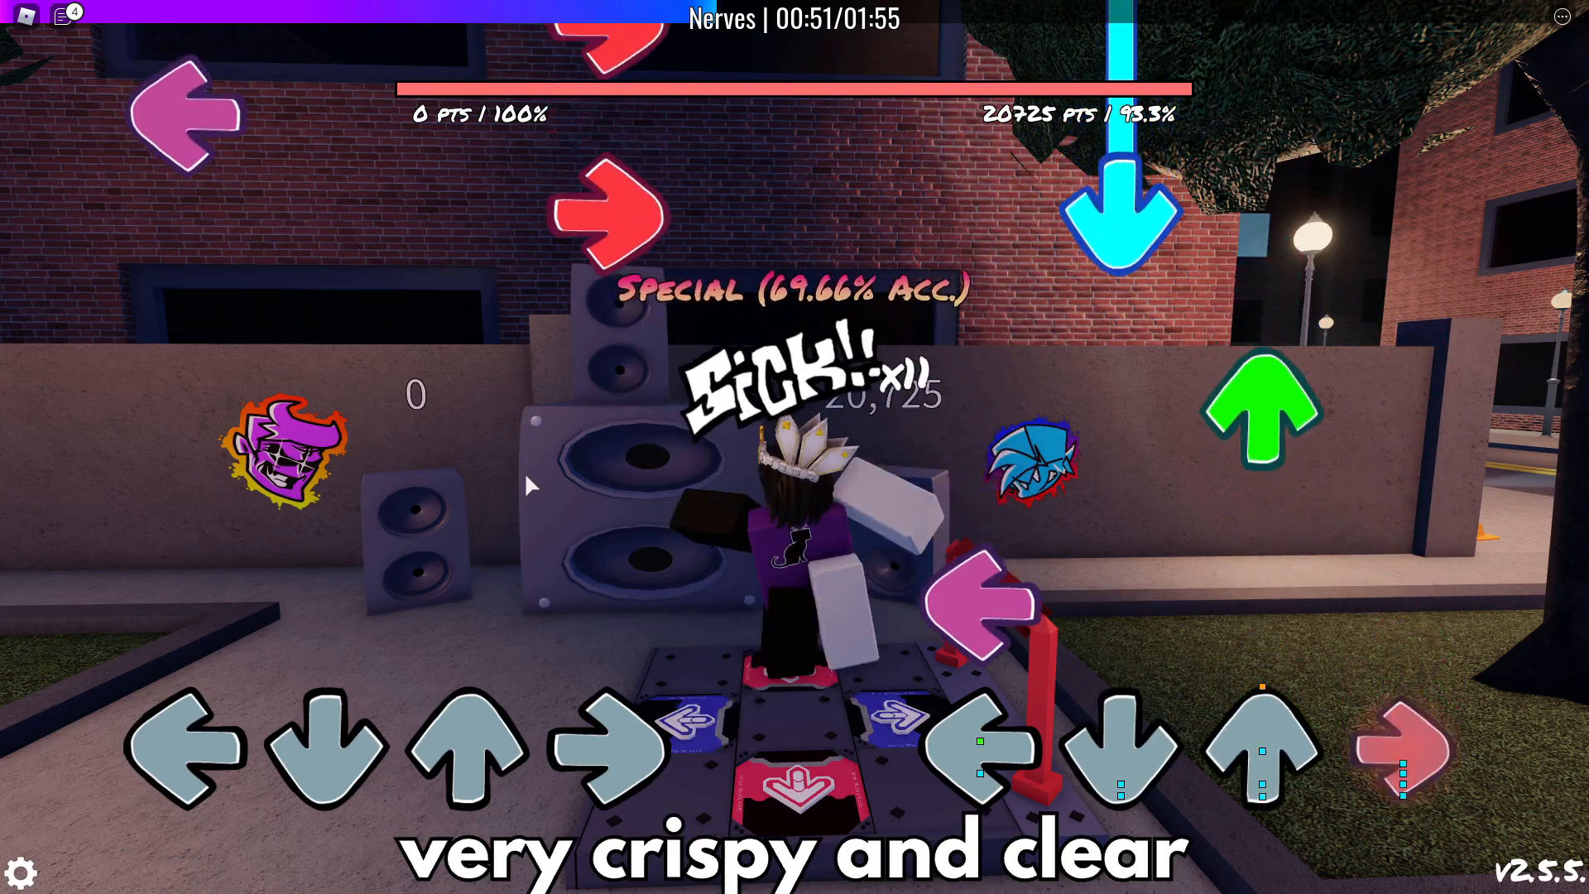
key("Up")
key("Down")
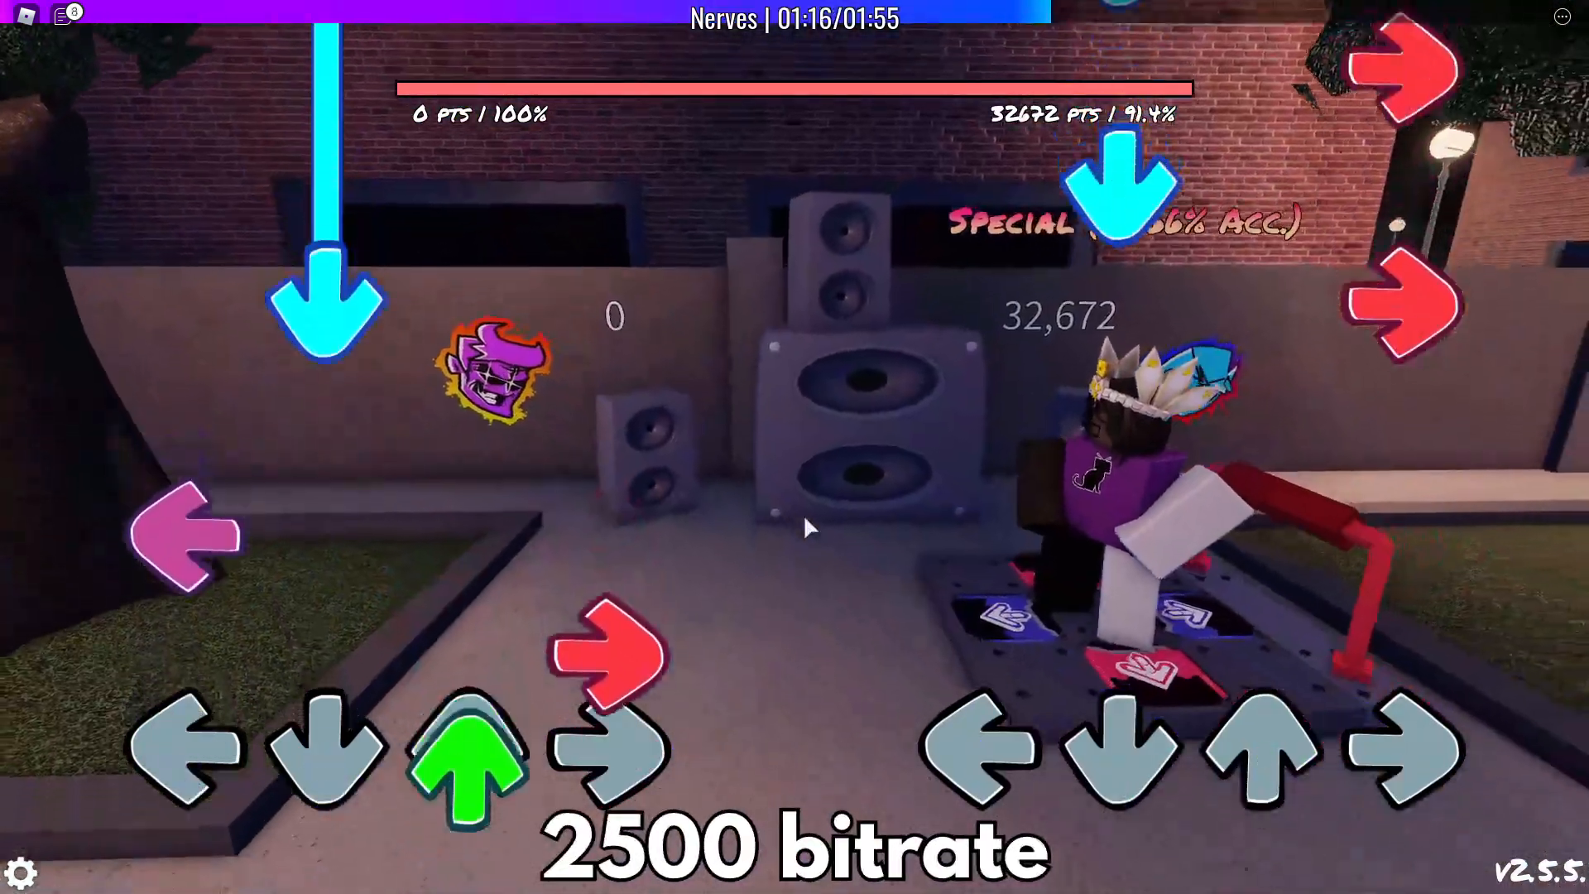
key("Right")
key("Down")
key("Right")
key("Down")
key("Up")
key("Right")
key("Down")
key("Left")
key("Right")
key("Down")
key("Right")
key("Down")
key("Up")
key("Right")
key("Left")
key("Right")
key("Down")
key("Right")
key("Down")
key("Up")
key("Down")
key("Left")
key("Down")
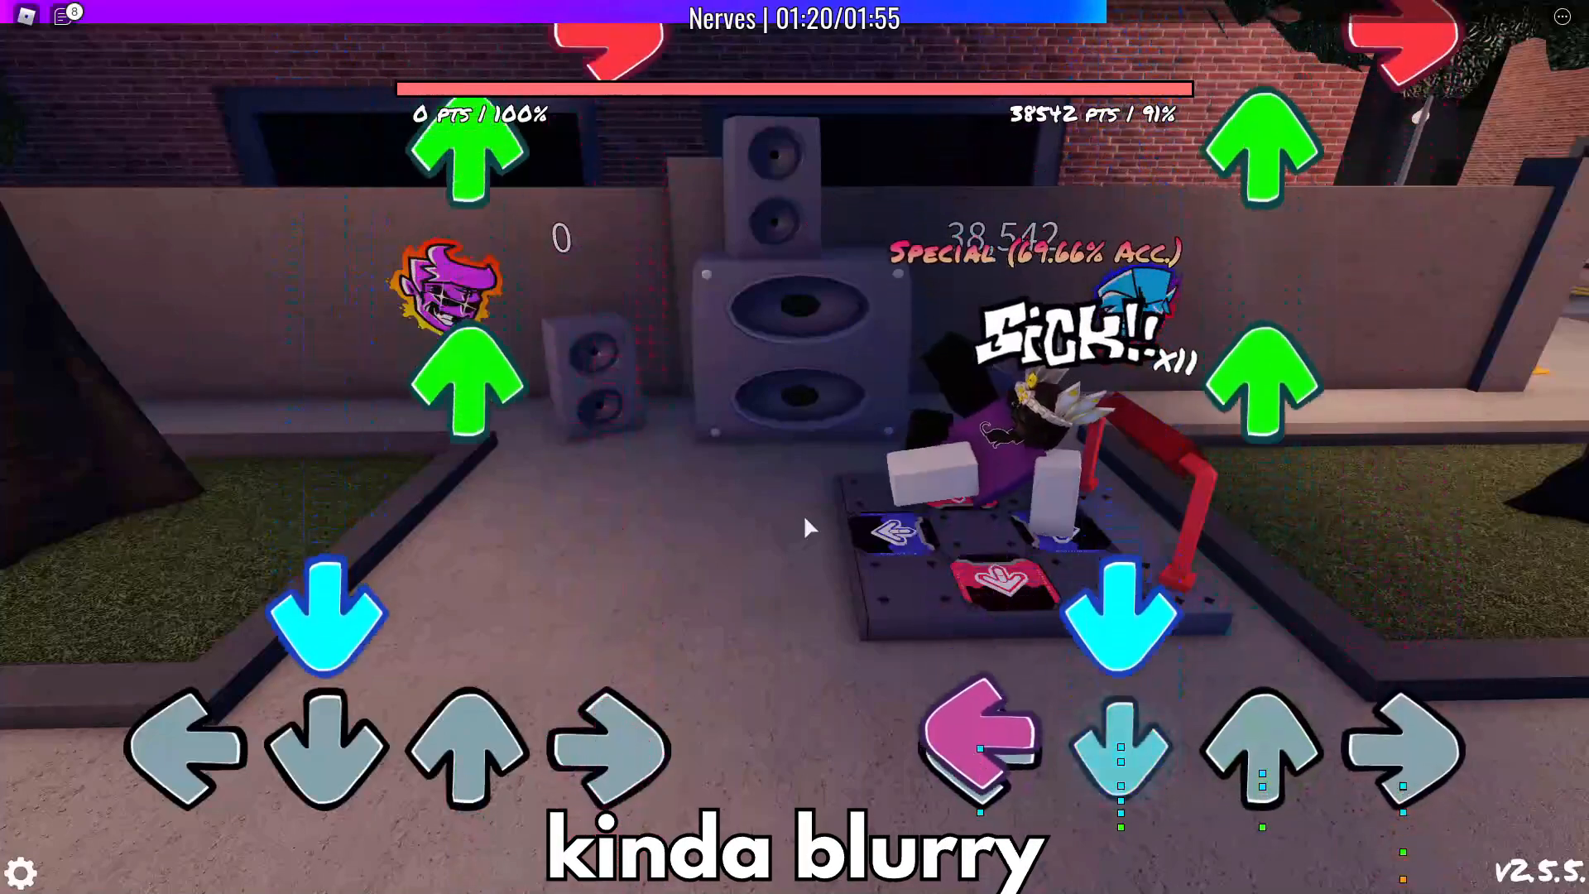
key("Up")
key("Up")
key("Left")
key("Right")
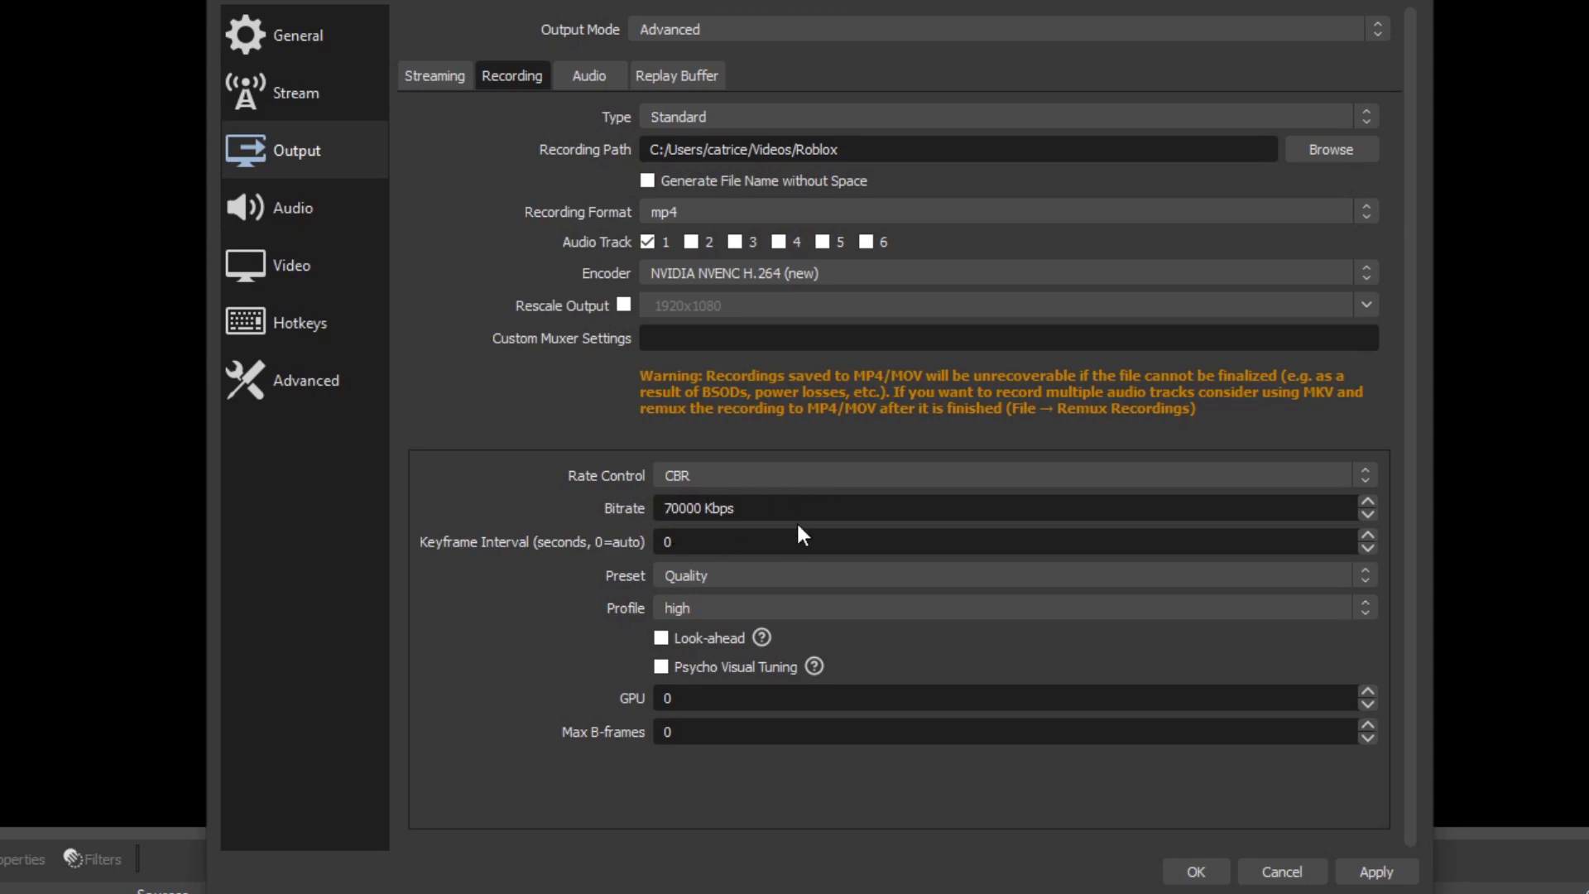
Open the video settings and review the base canvas resolution choices
left_click(331, 278)
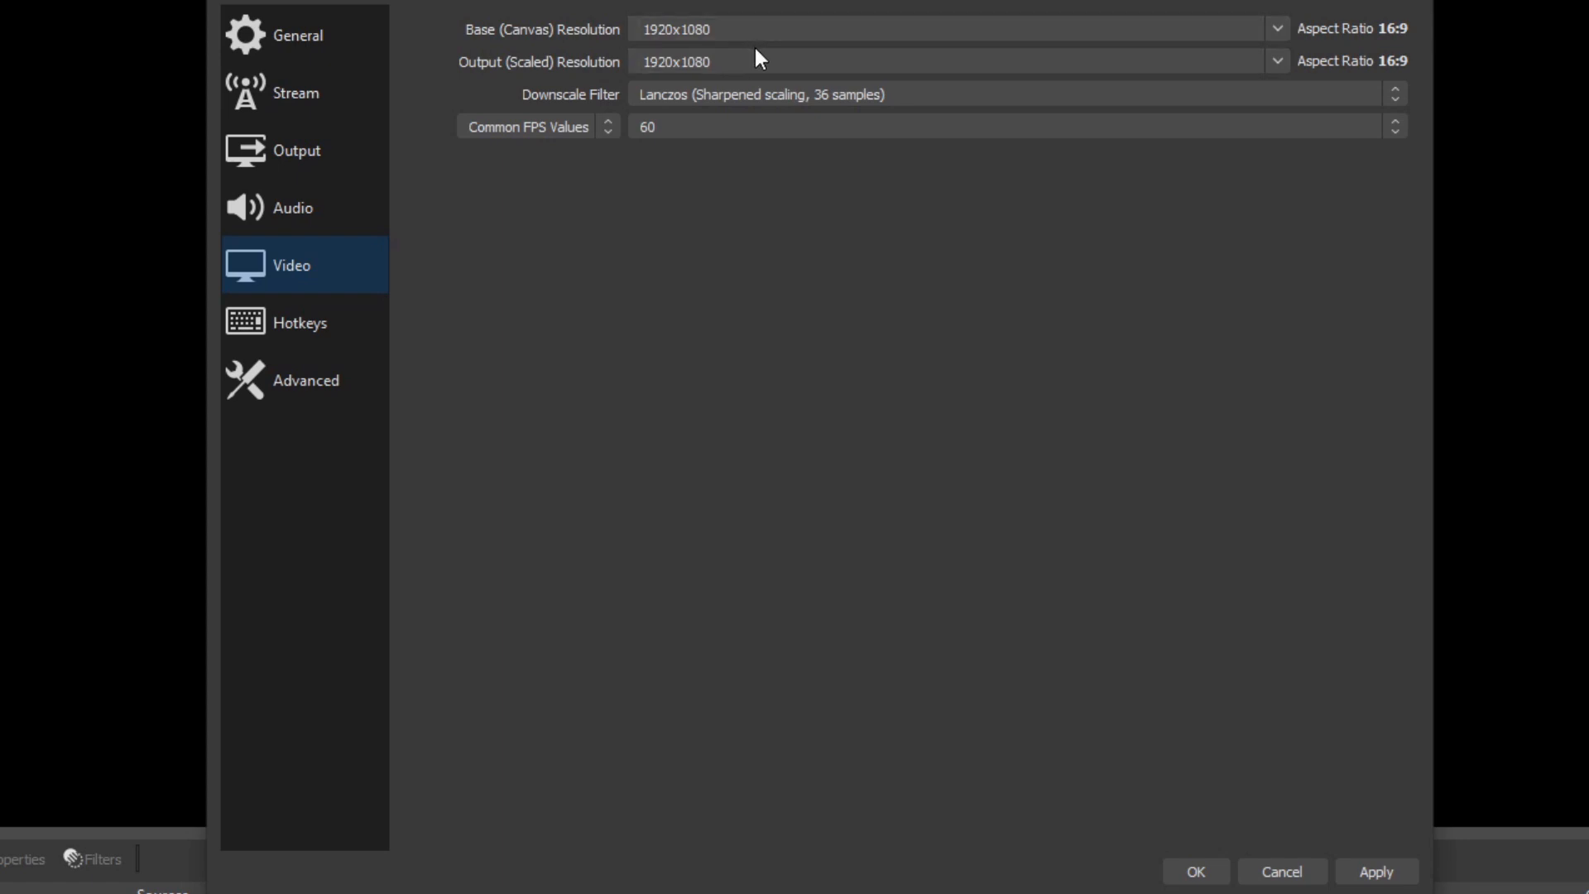
left_click(795, 31)
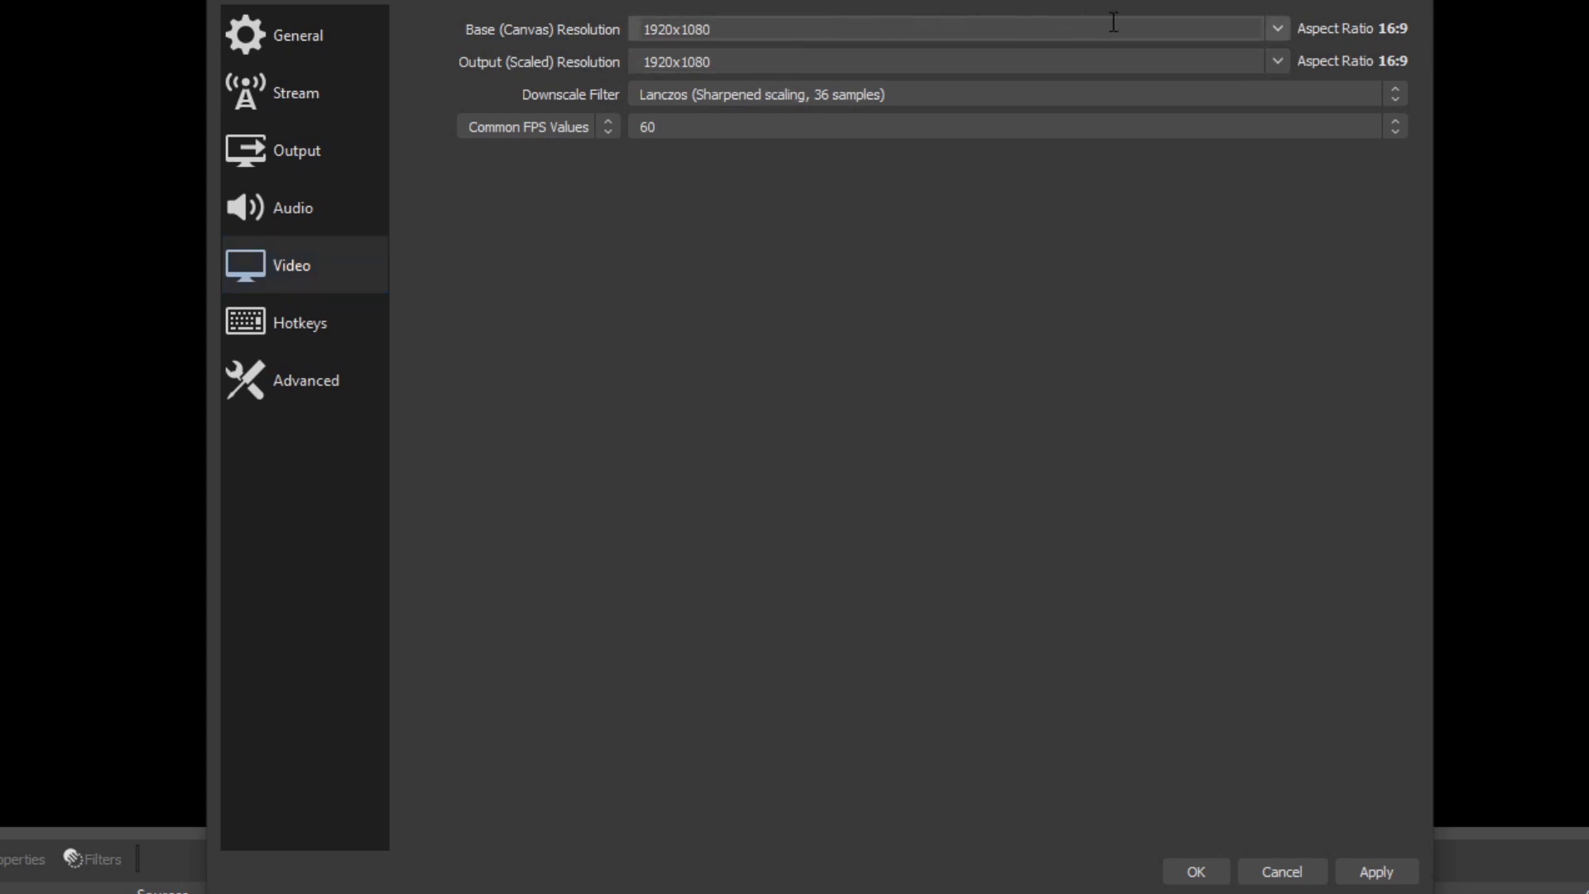
left_click(1278, 26)
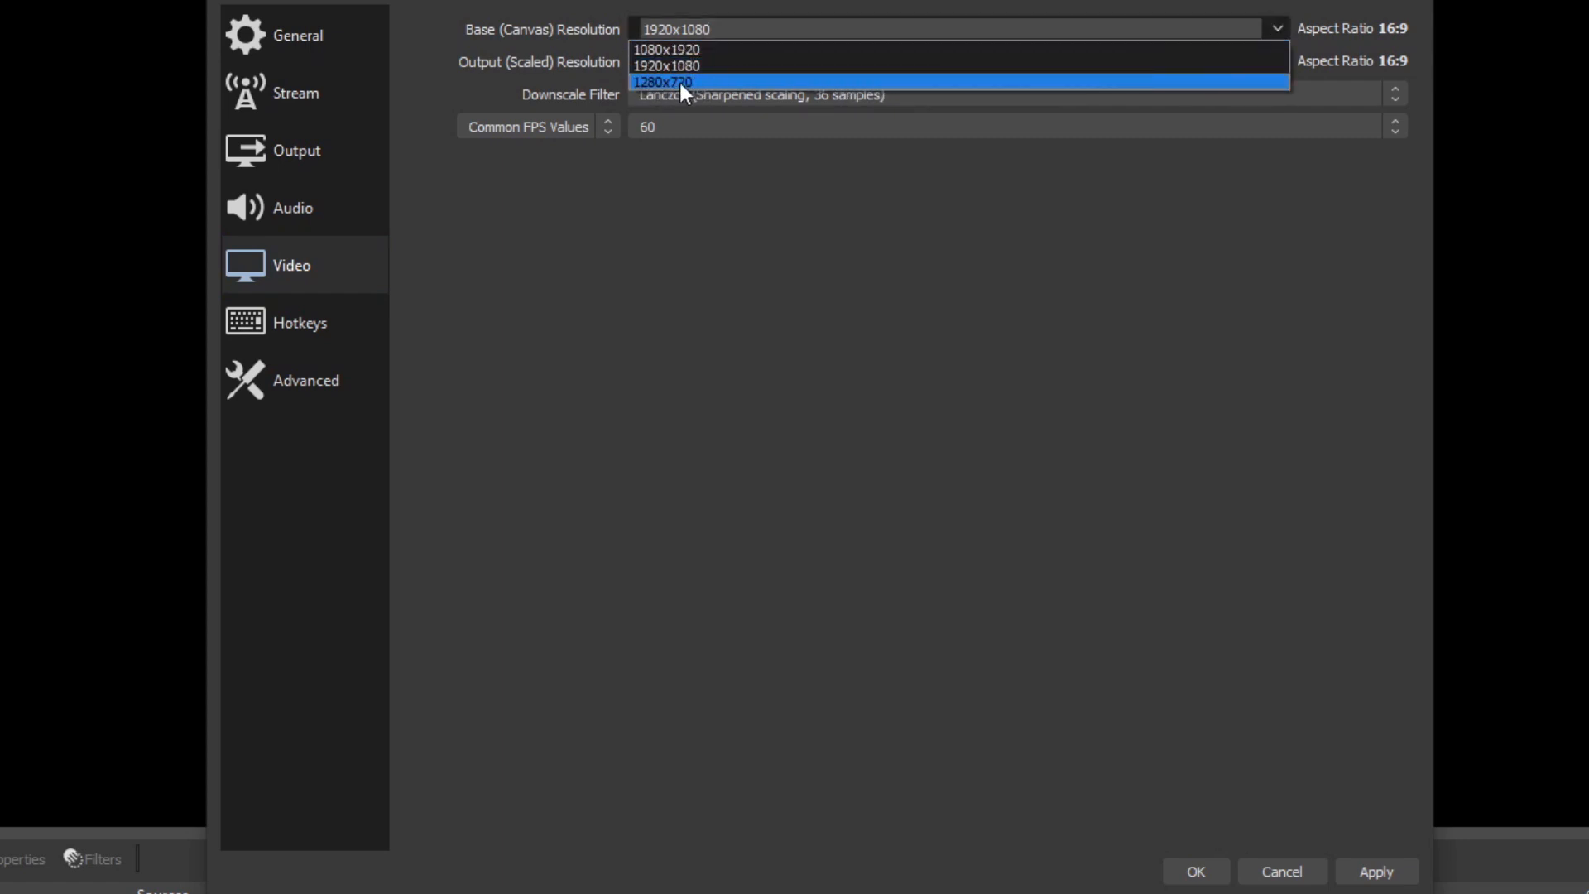
left_click(706, 291)
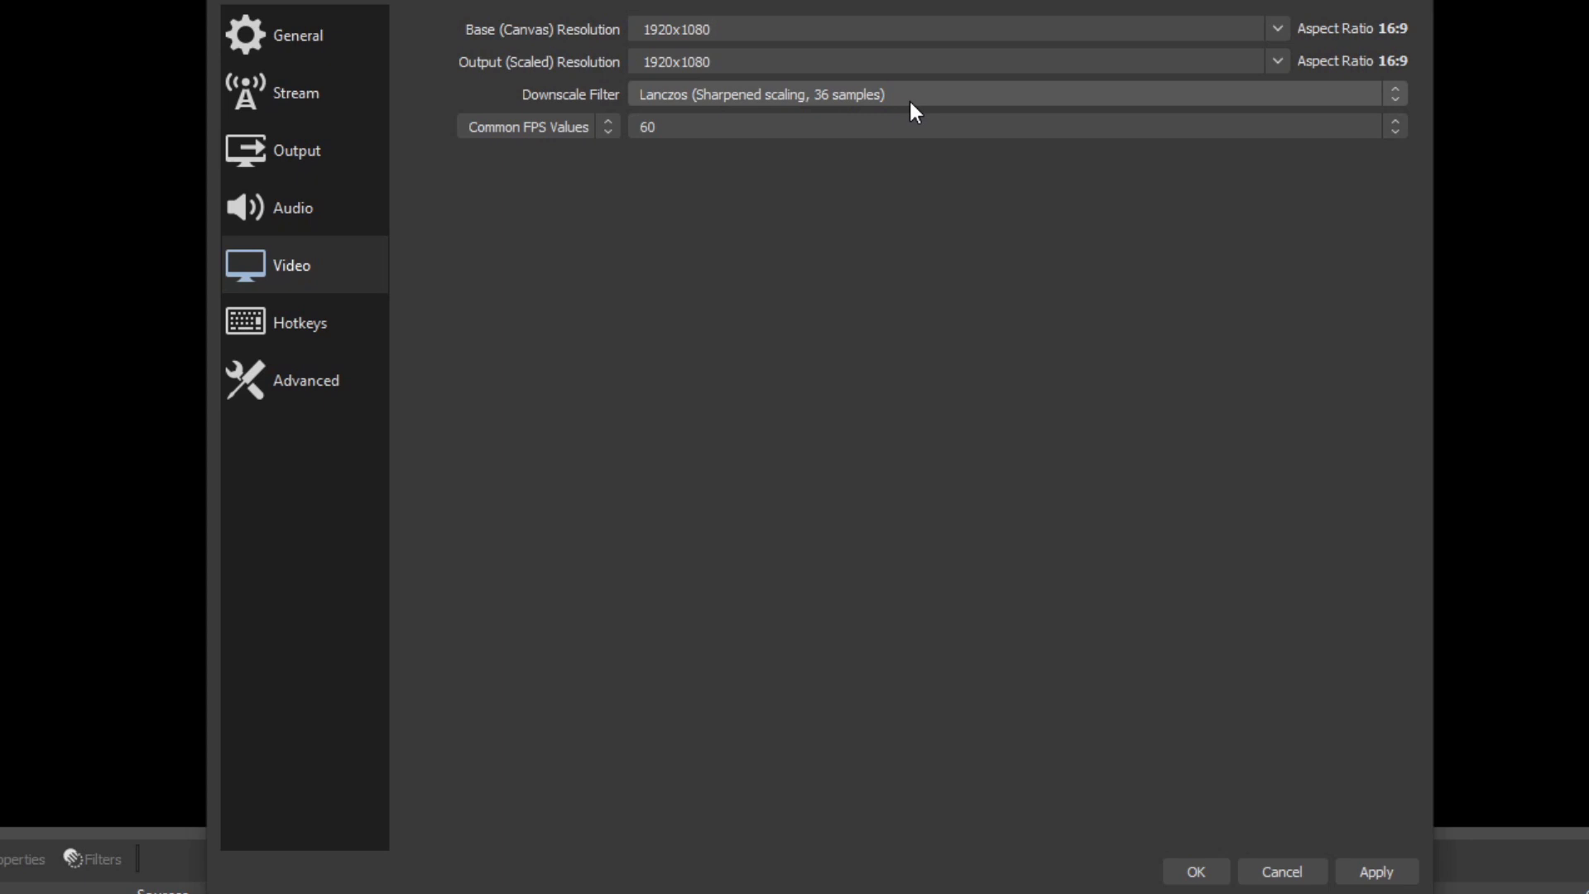
Set the common FPS value to 60 and save the settings
left_click(703, 127)
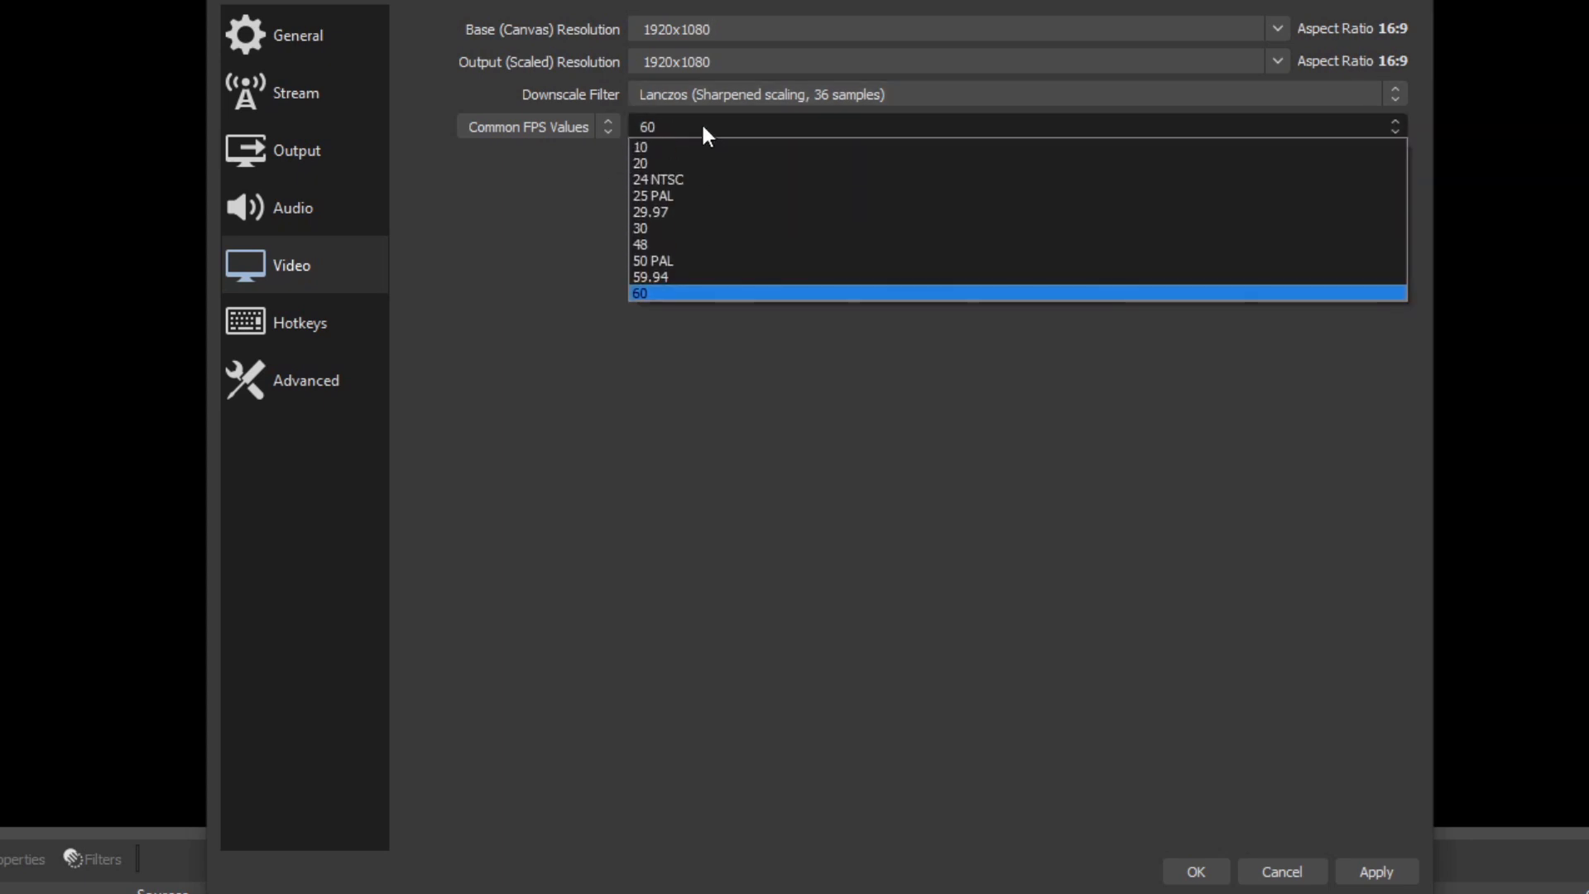
left_click(627, 331)
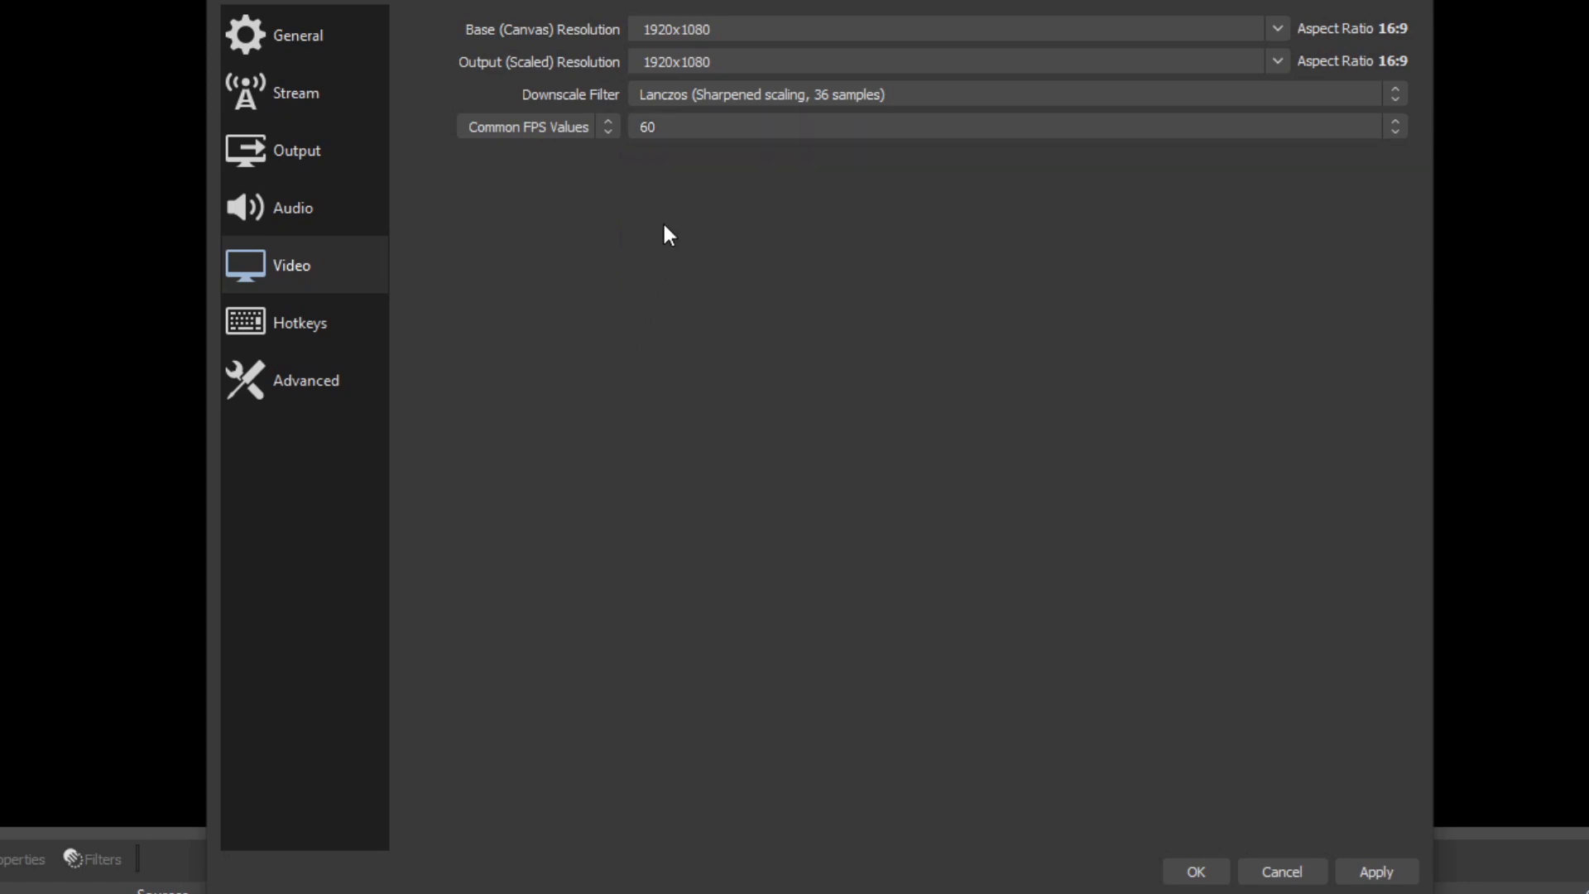
left_click(716, 127)
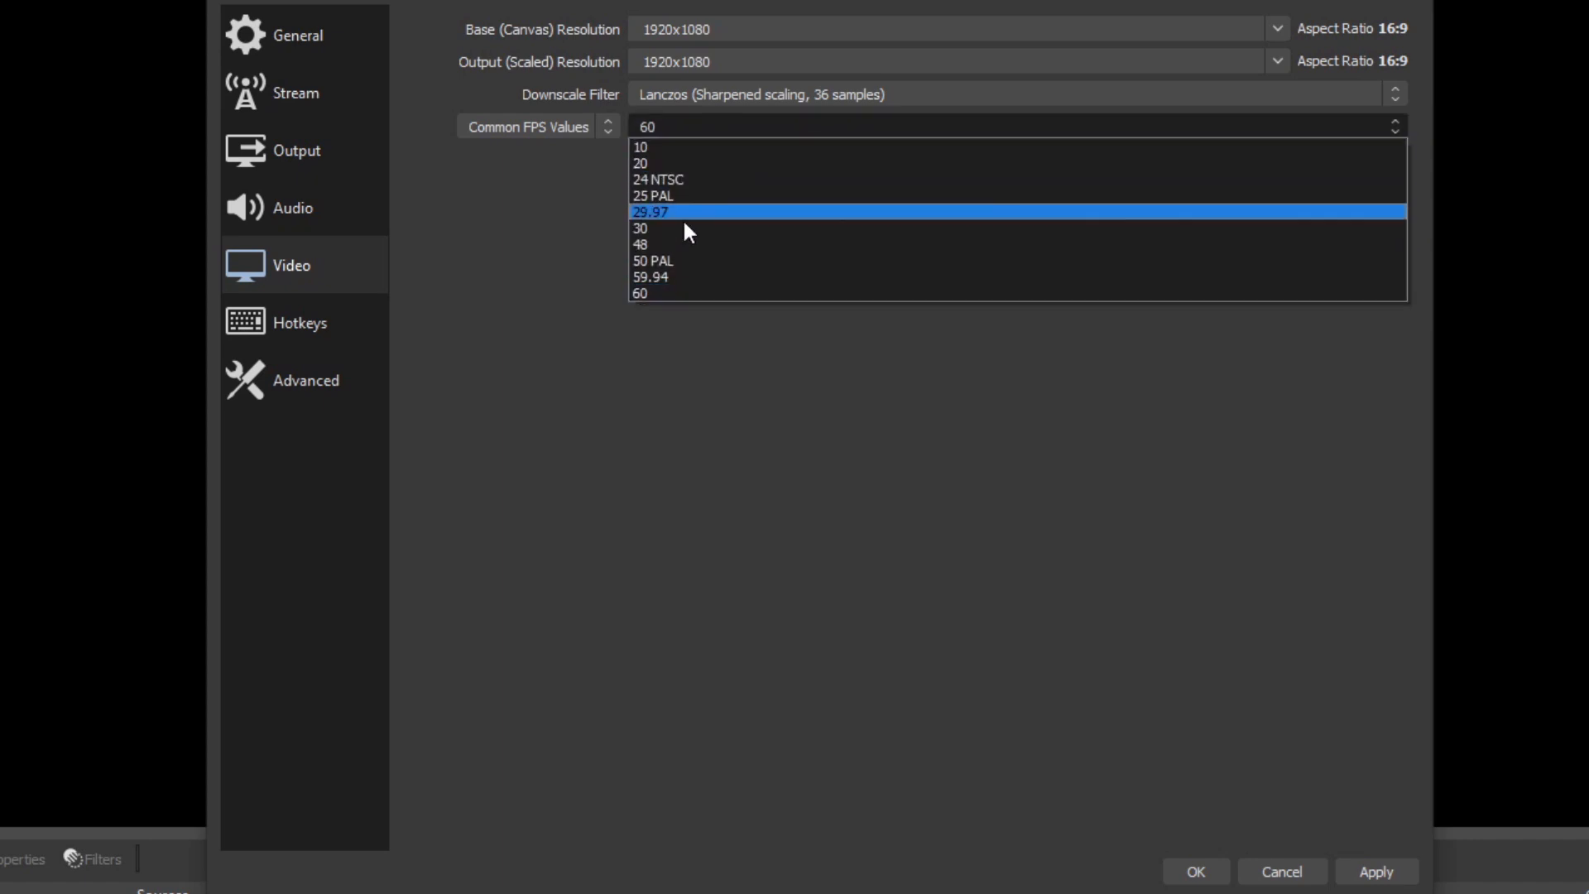
left_click(667, 291)
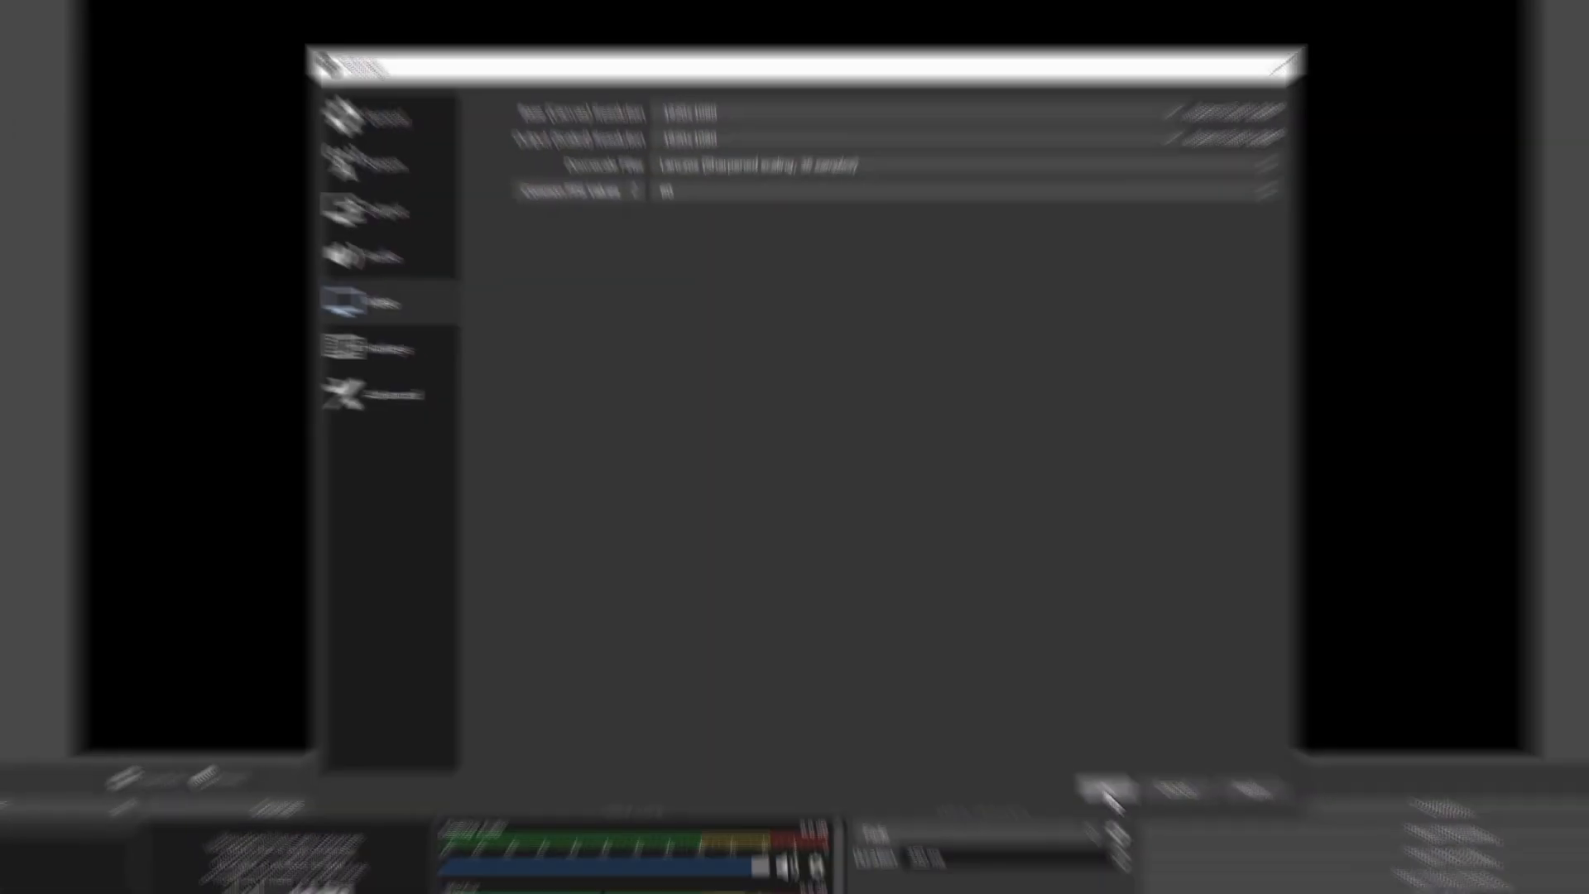
left_click(1107, 791)
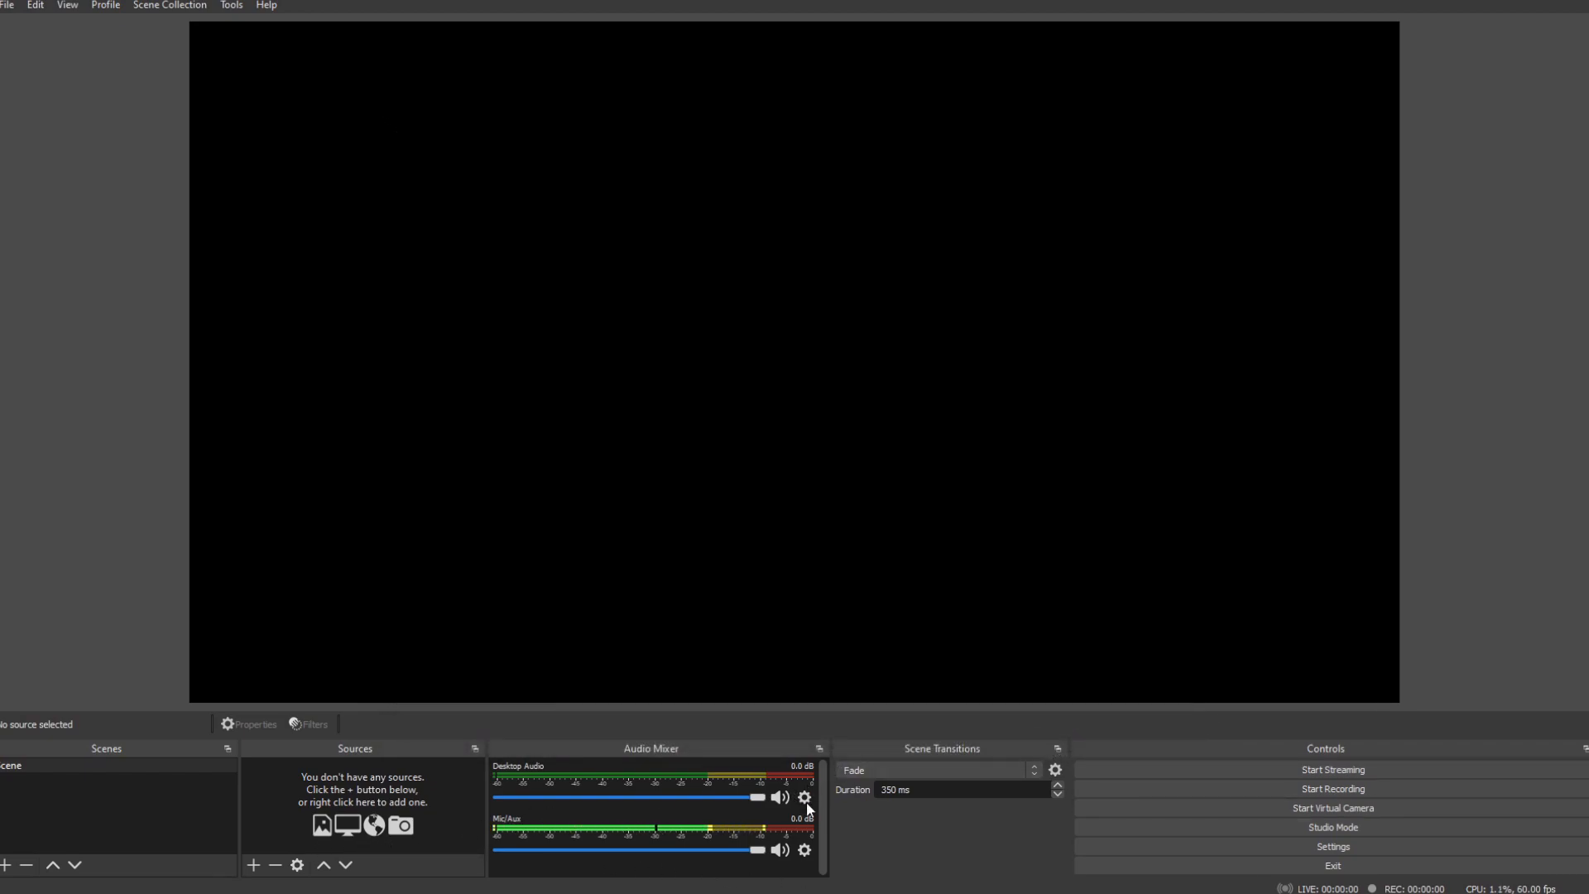
Set the Mic/Aux input device to Microphone (FIFINE Microphone) and accept the properties
left_click(804, 852)
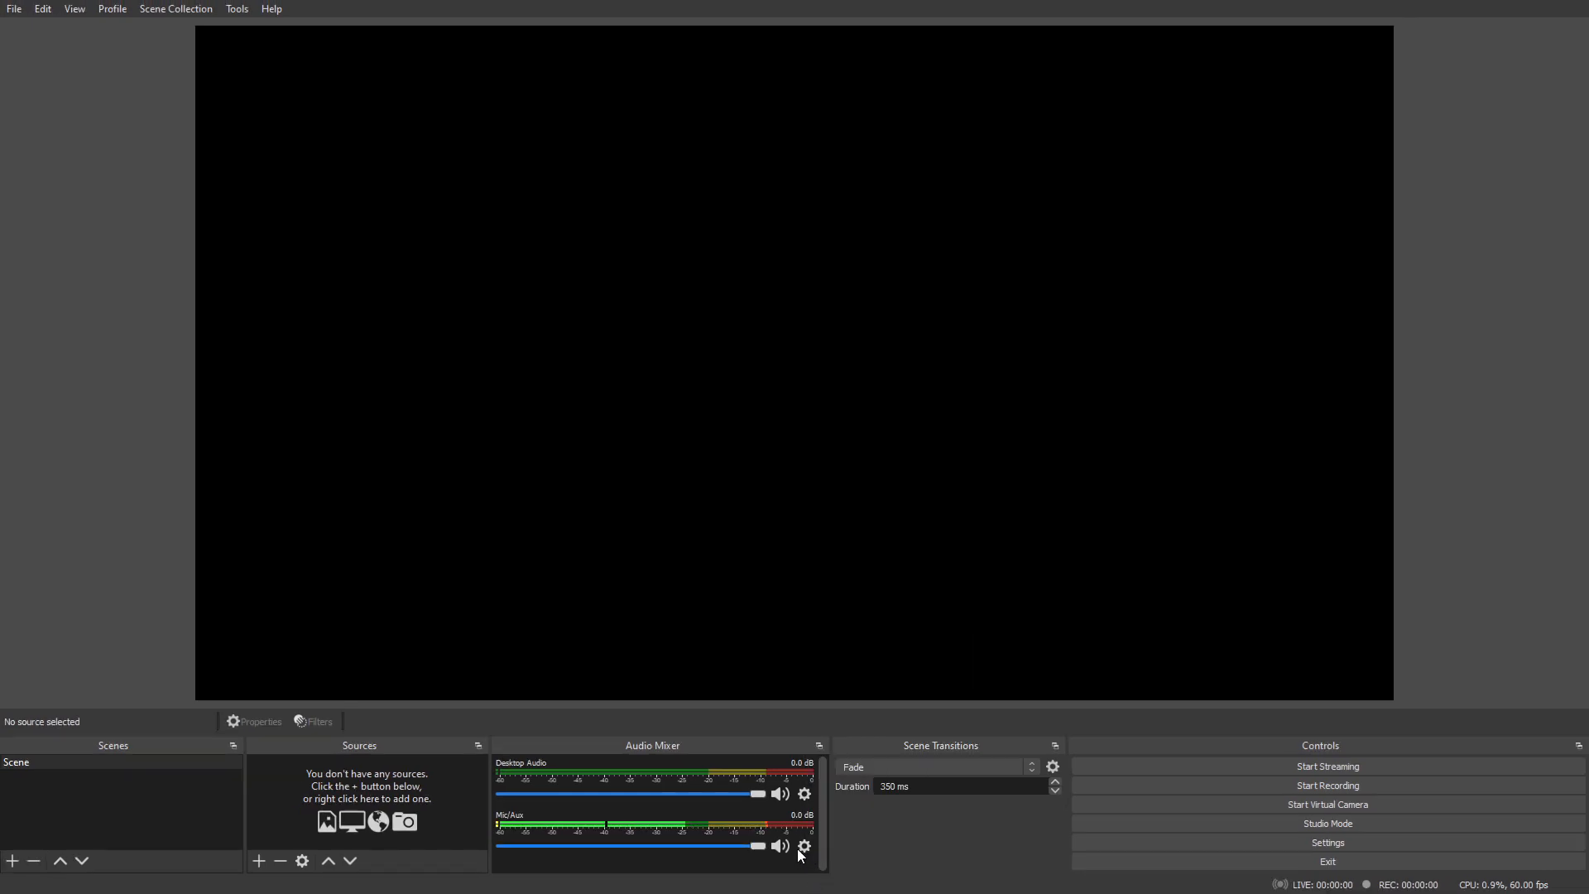
left_click(804, 845)
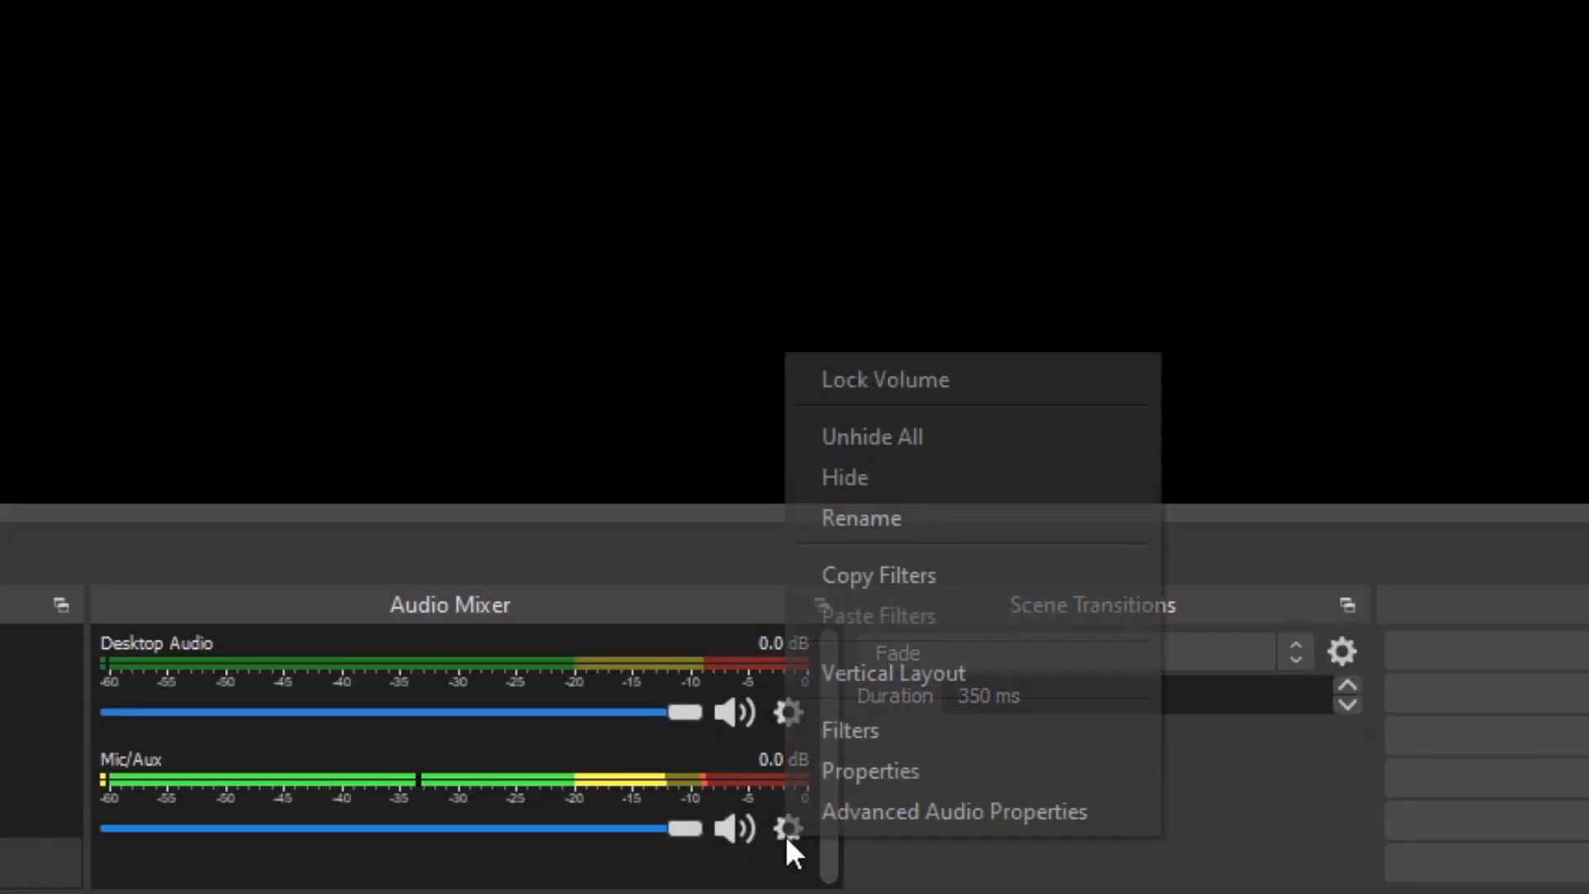
left_click(837, 820)
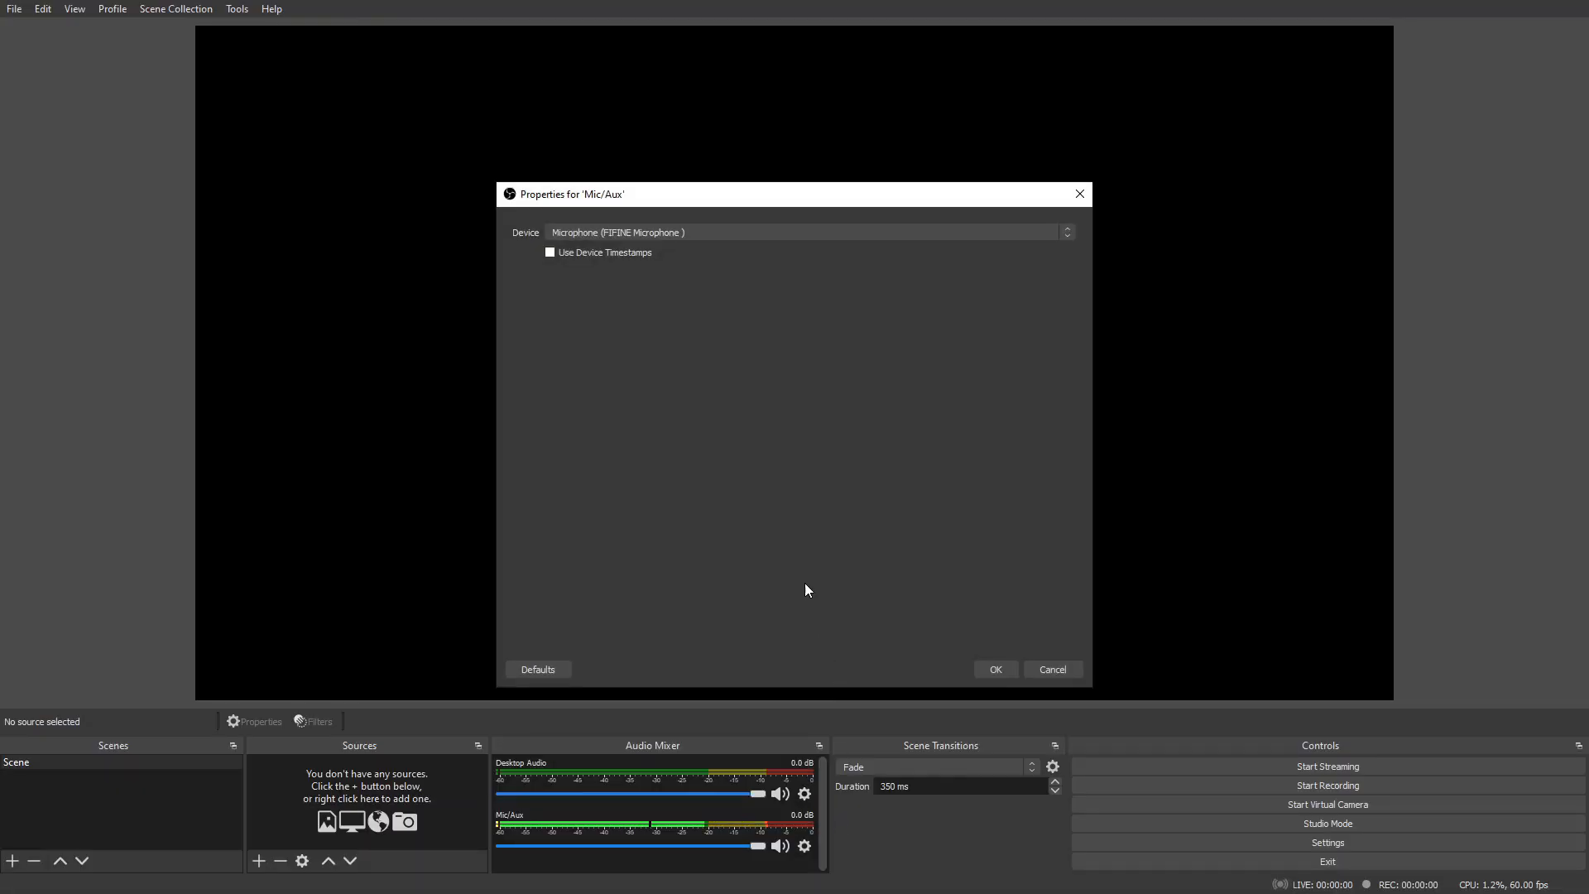
left_click(692, 232)
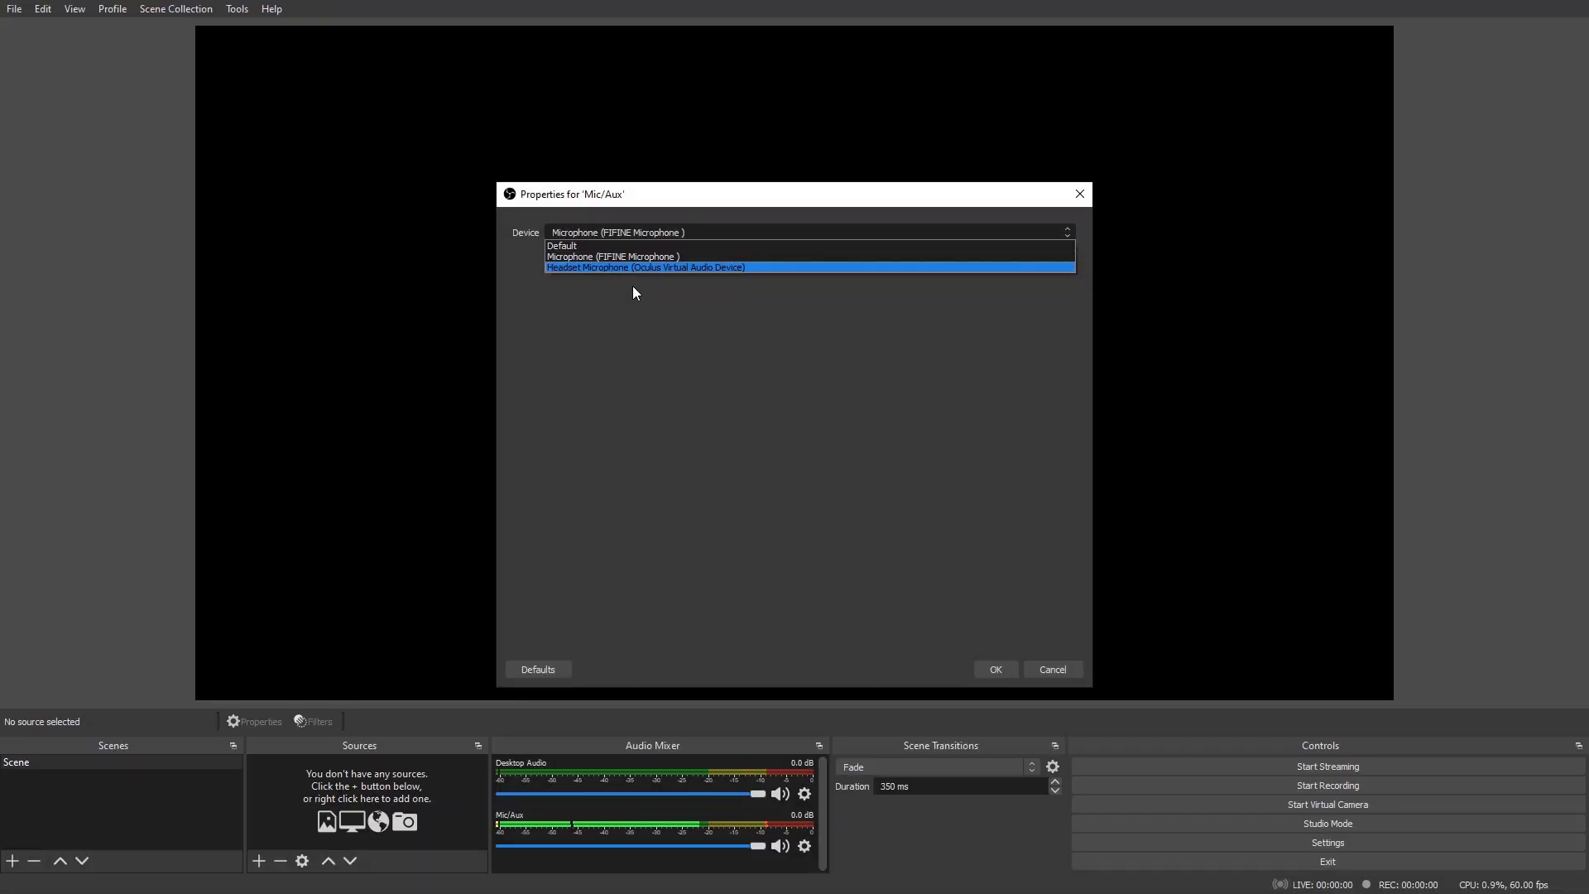
left_click(732, 259)
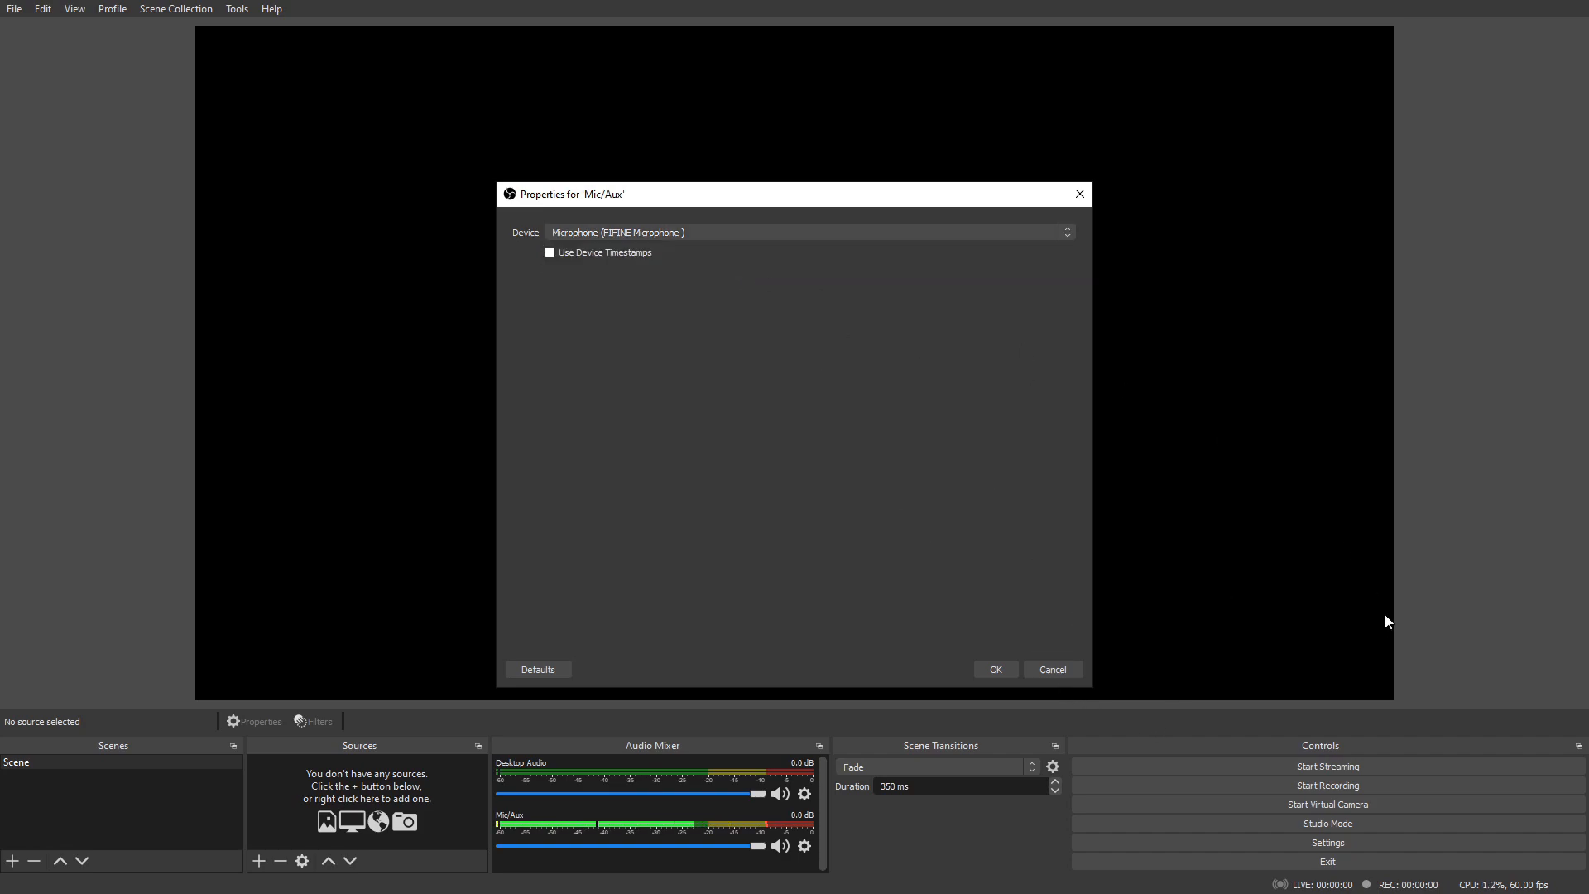
left_click(998, 670)
Open the Mic/Aux filters and review the Limiter, Noise Suppression and Noise Gate settings
left_click(780, 845)
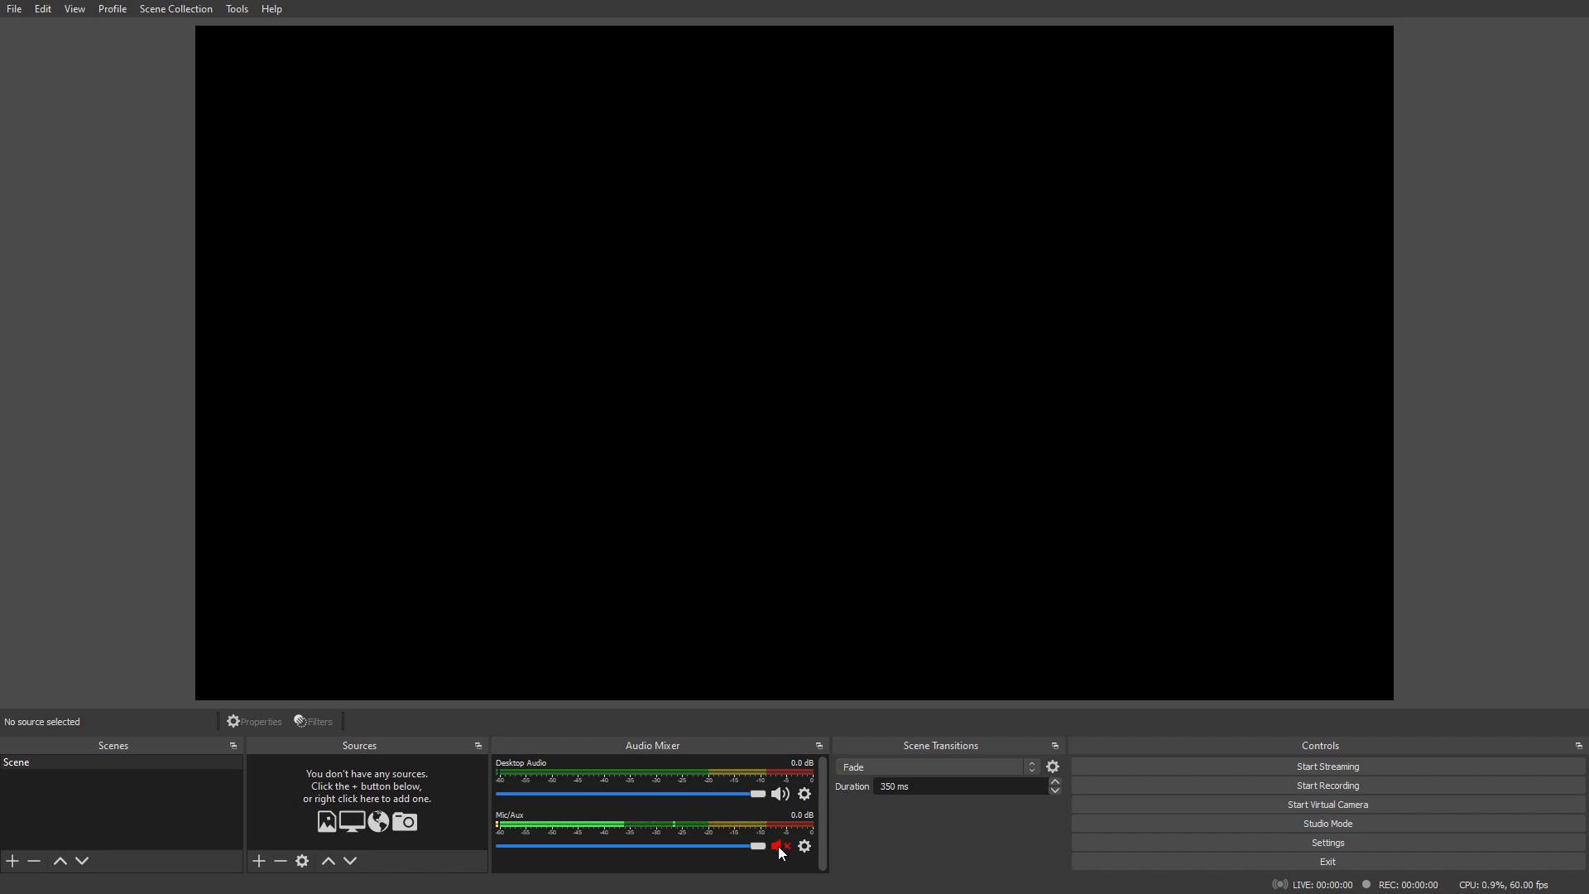
right_click(784, 848)
left_click(841, 802)
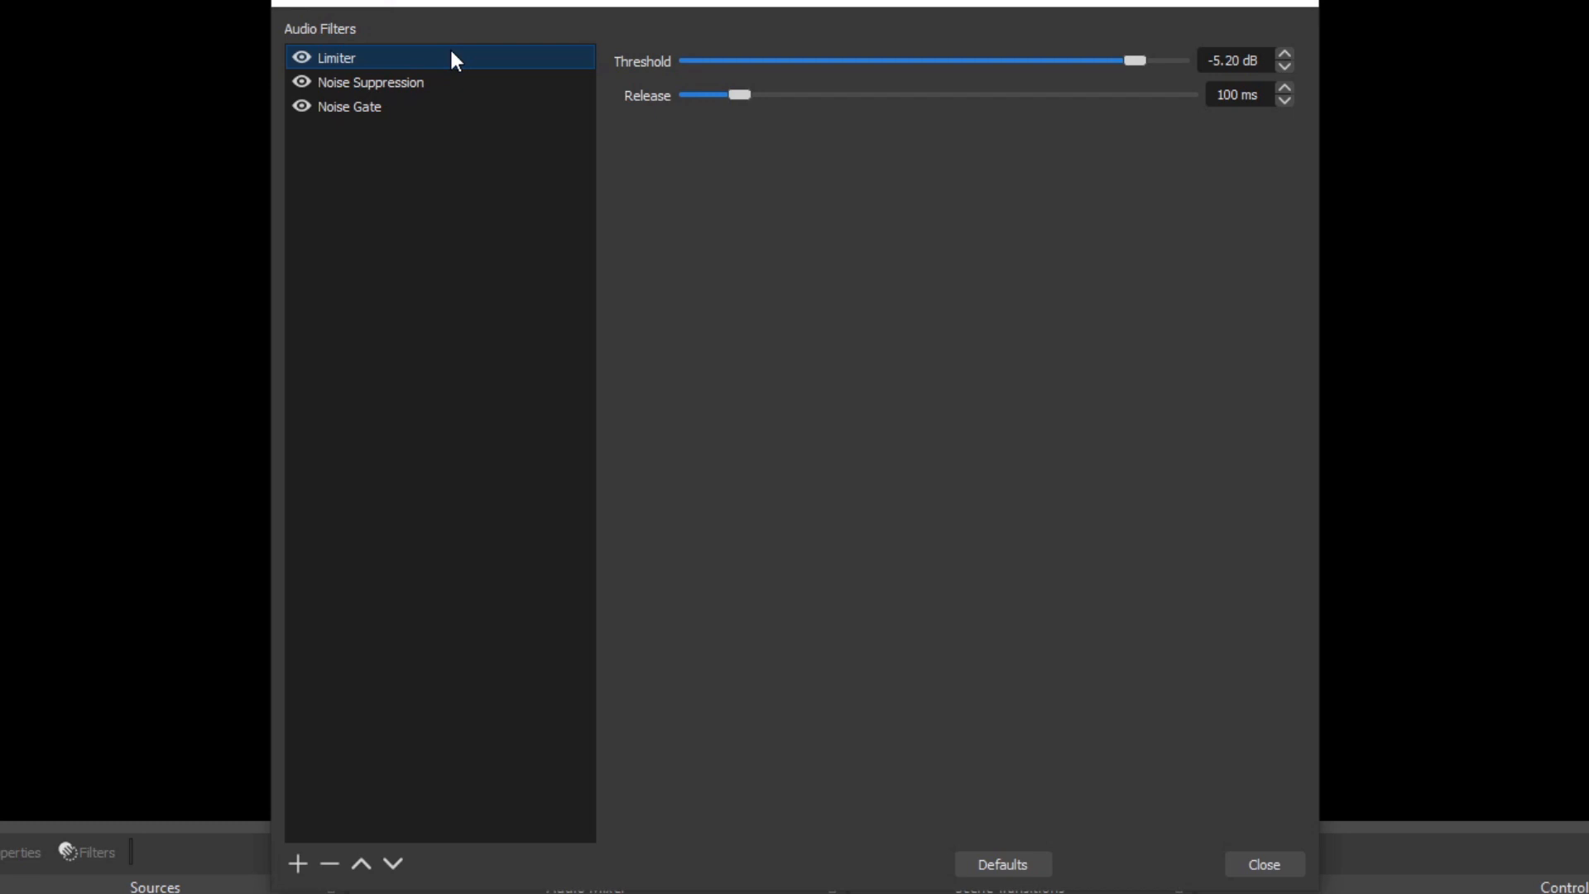
left_click(414, 87)
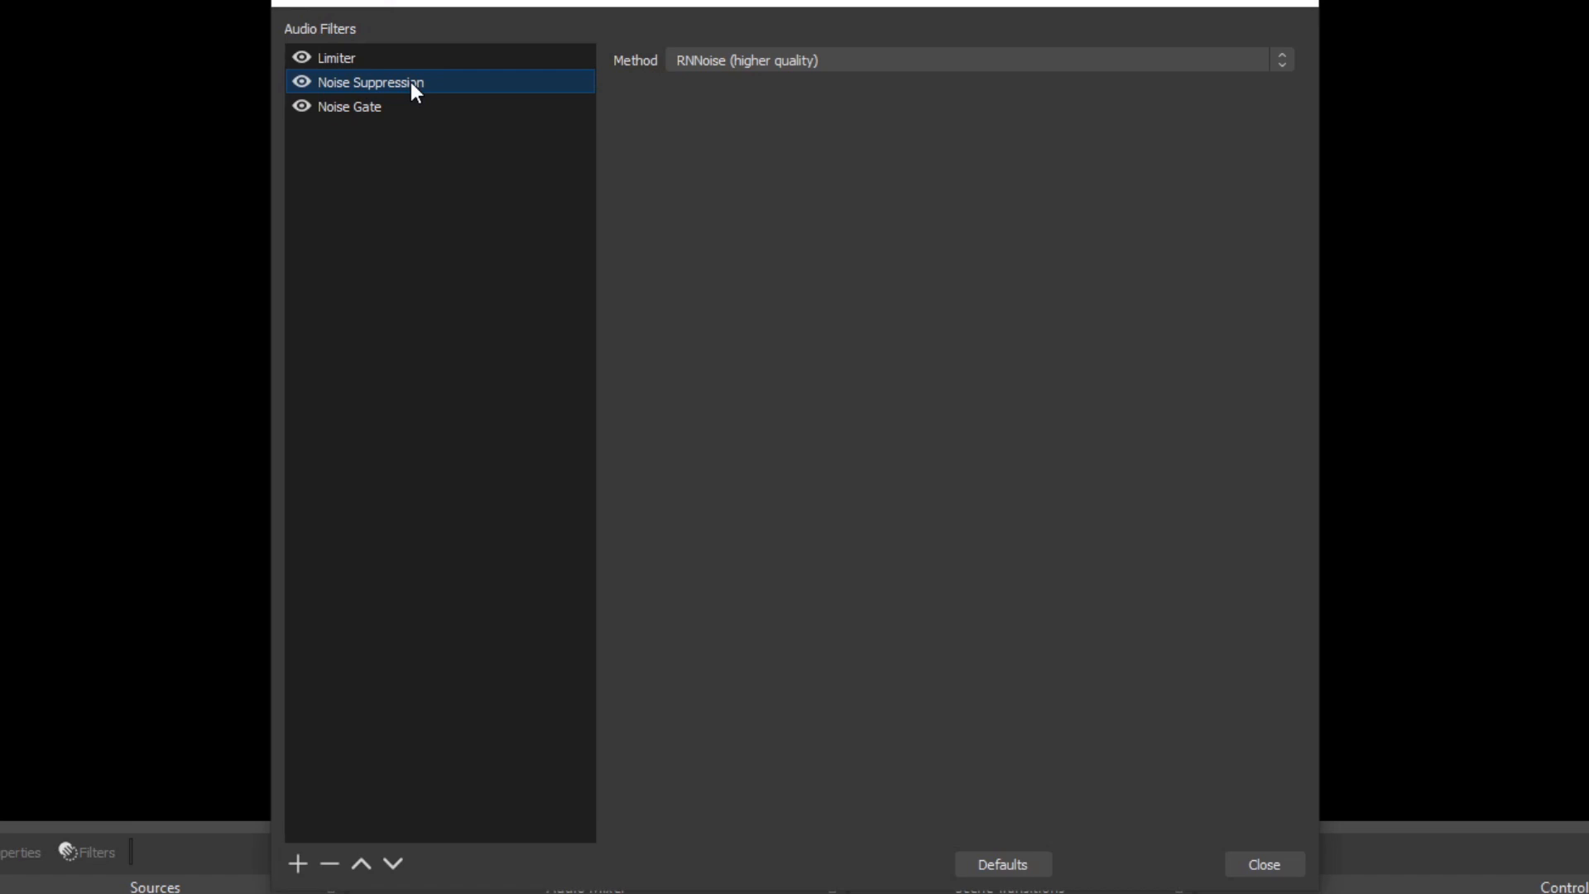
left_click(410, 107)
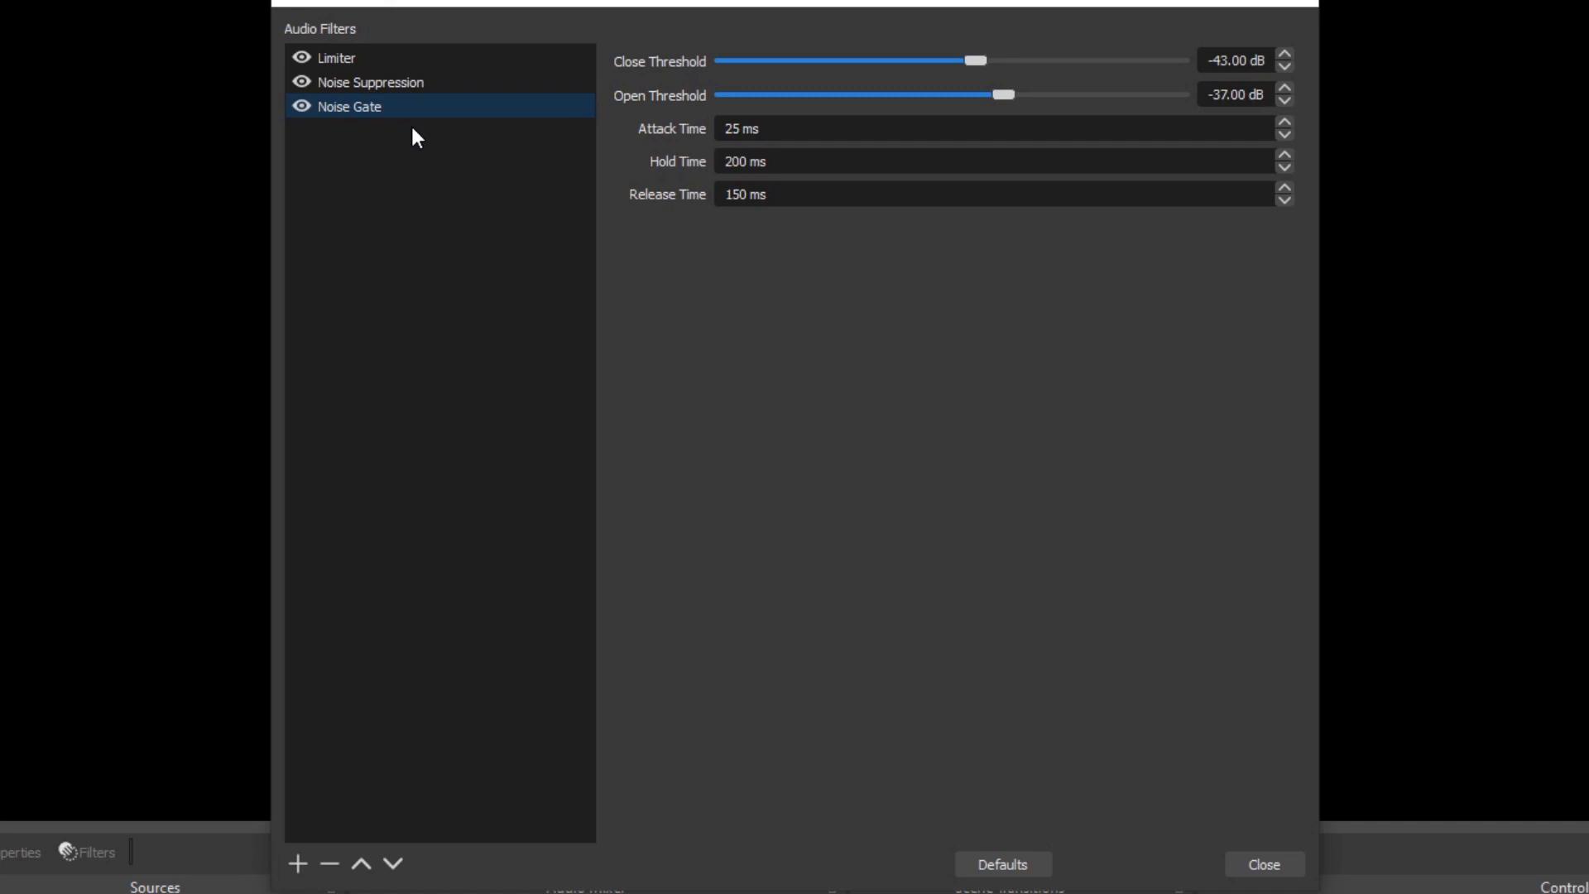
left_click(399, 82)
left_click(384, 57)
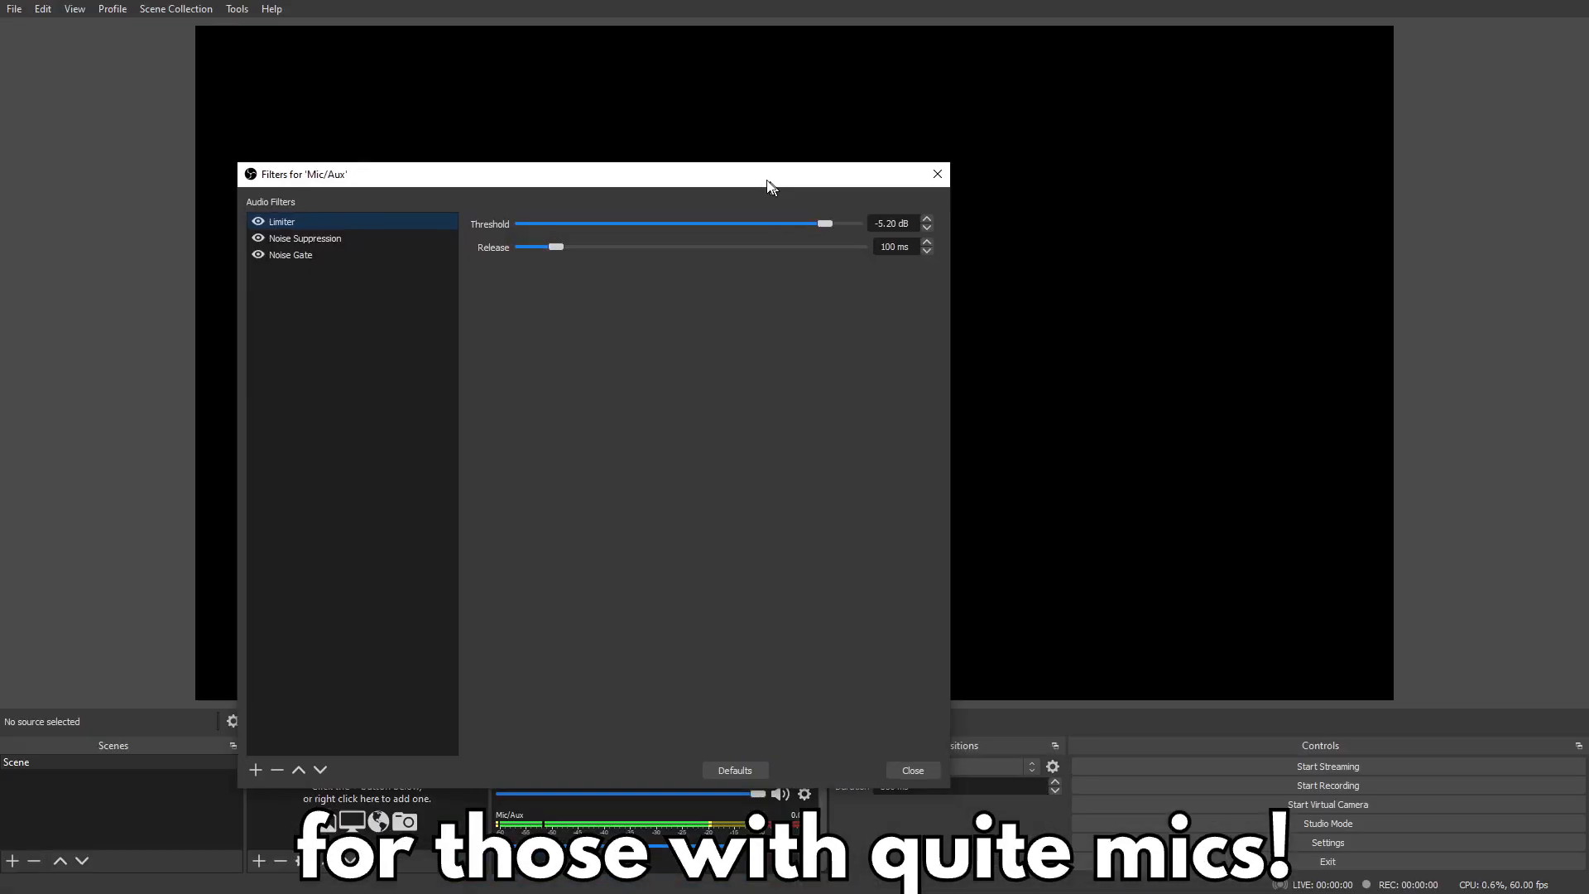
left_click_drag(766, 177, 752, 101)
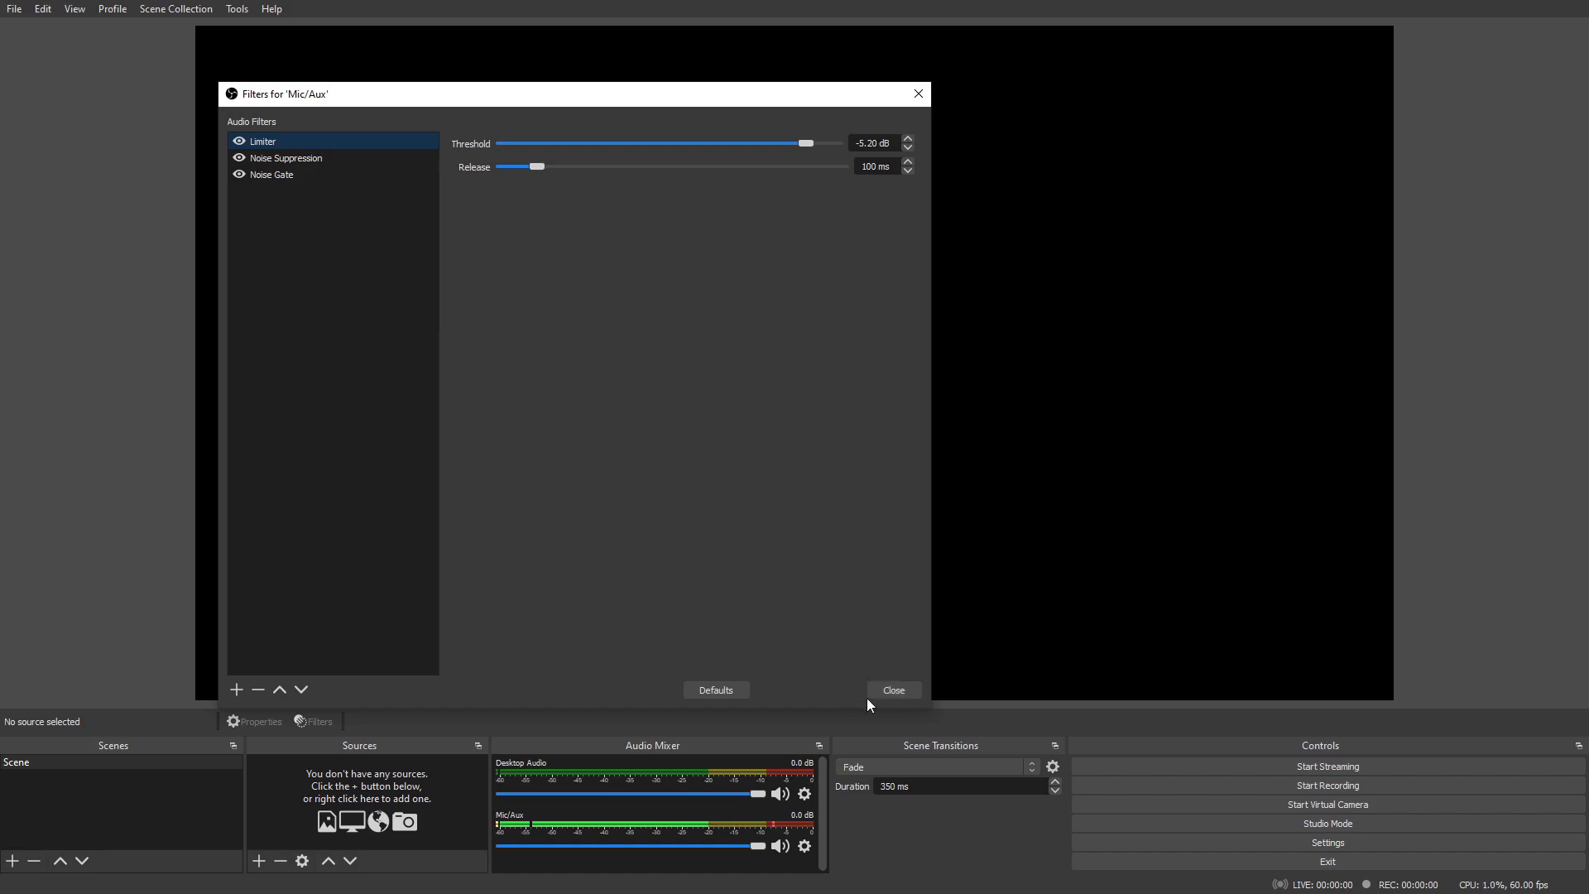
left_click(902, 691)
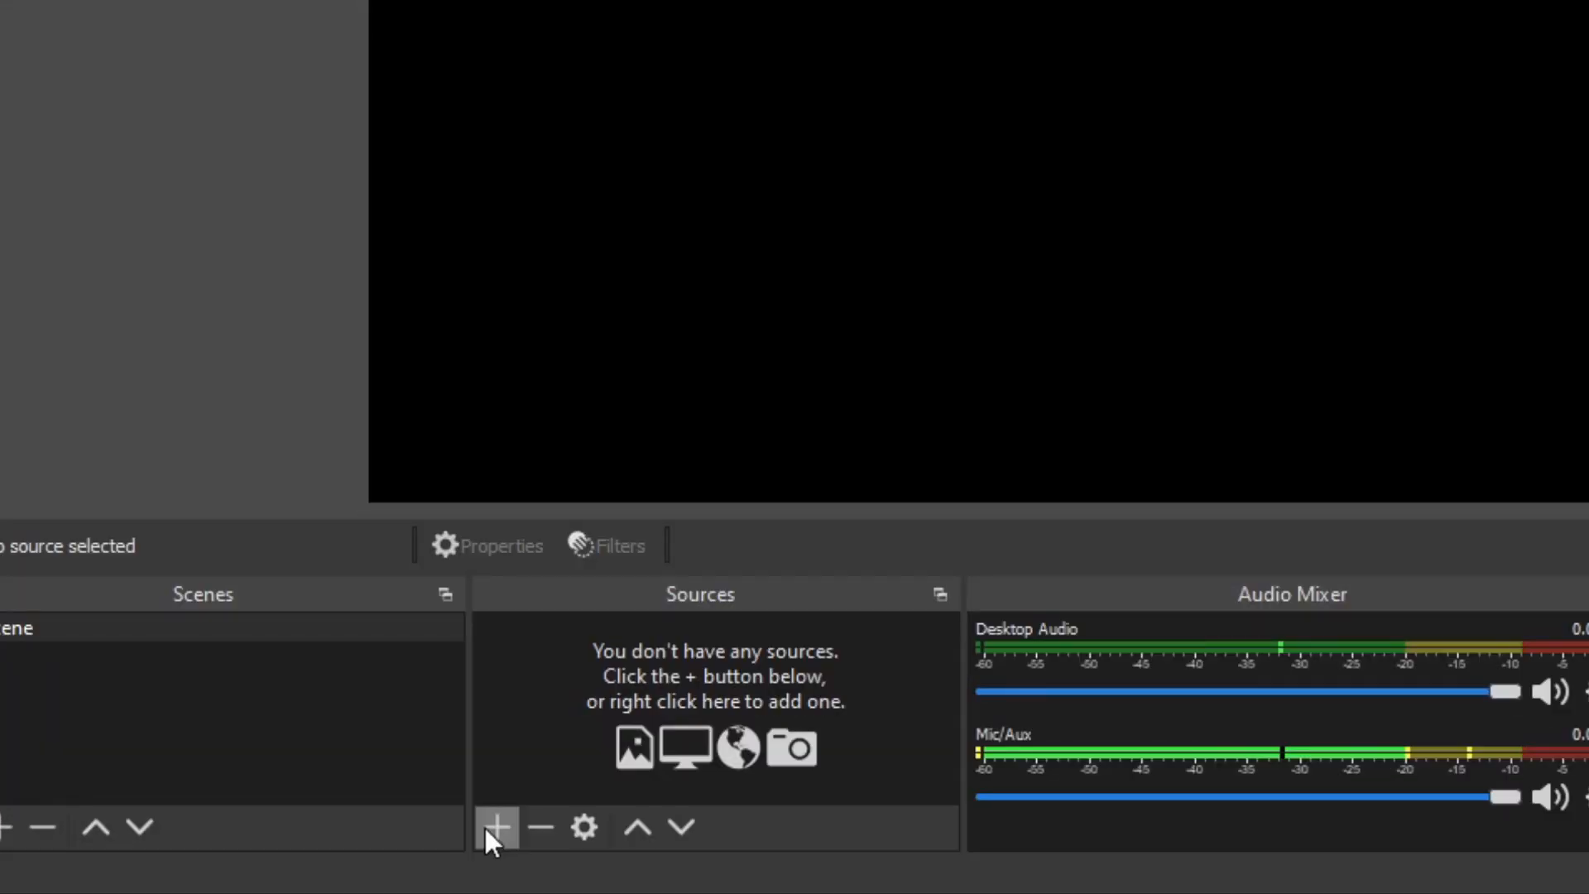
Add a Window Capture source with its default name, capturing the [RobloxPlayerBeta.exe]: Roblox window
left_click(259, 861)
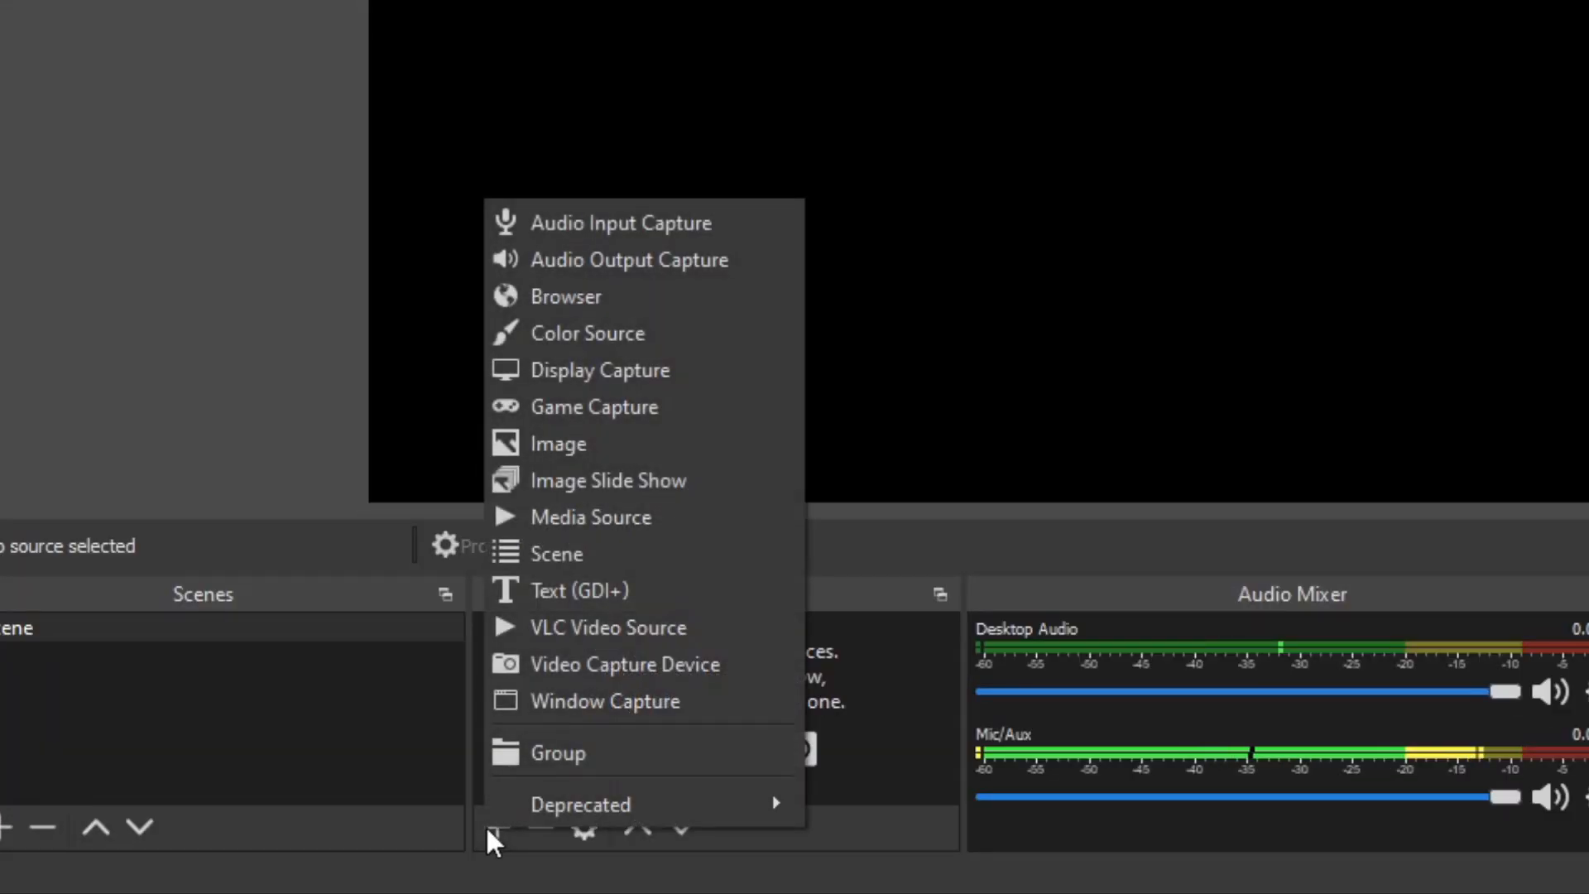
left_click(589, 707)
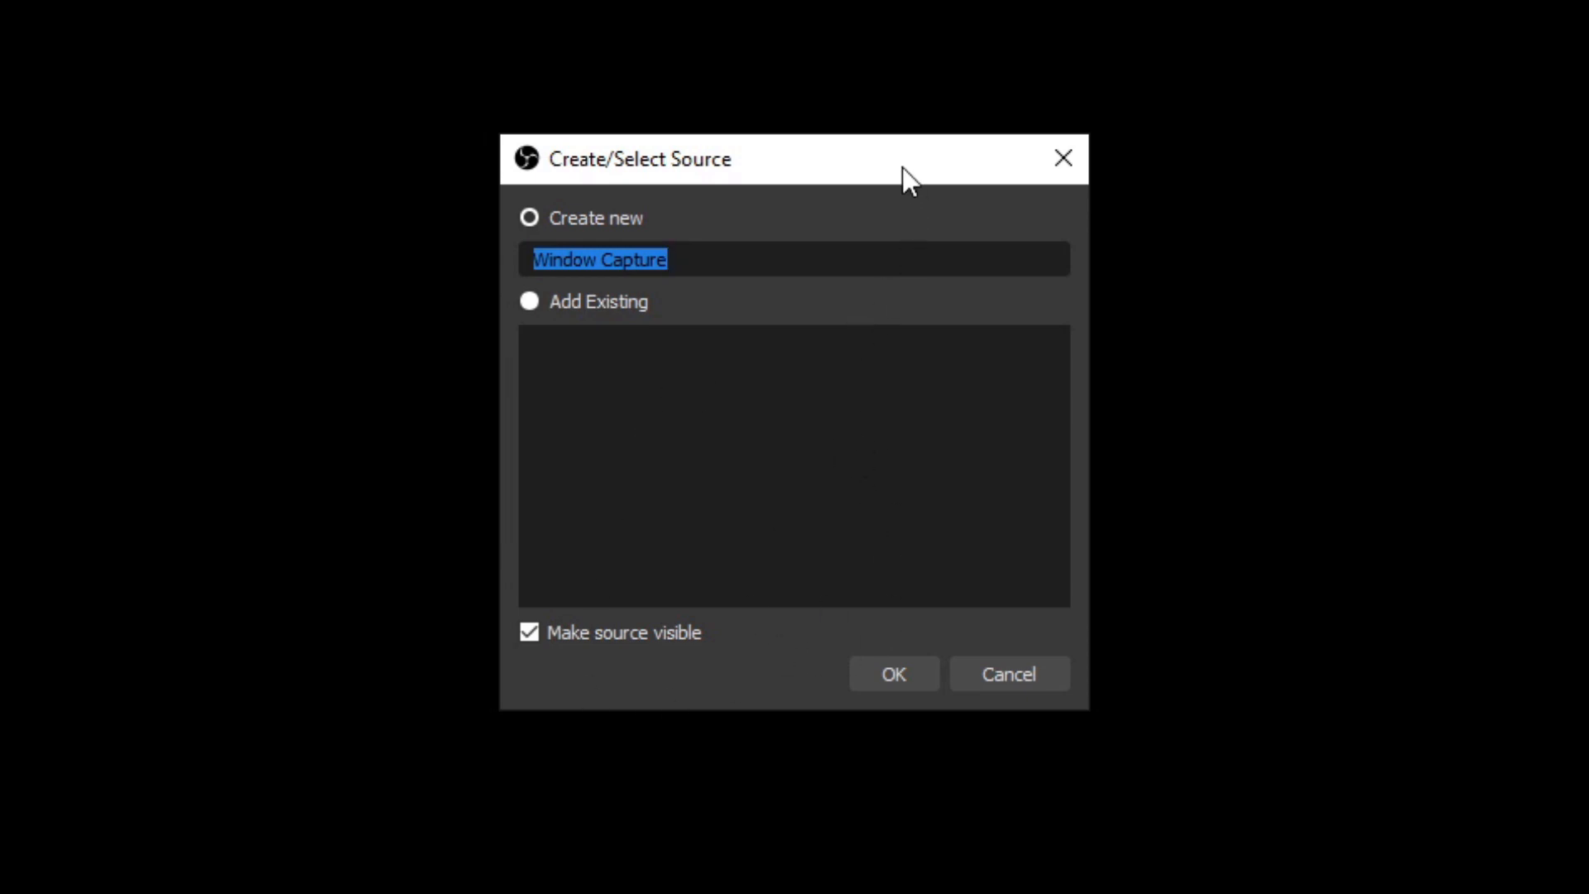
key("Return")
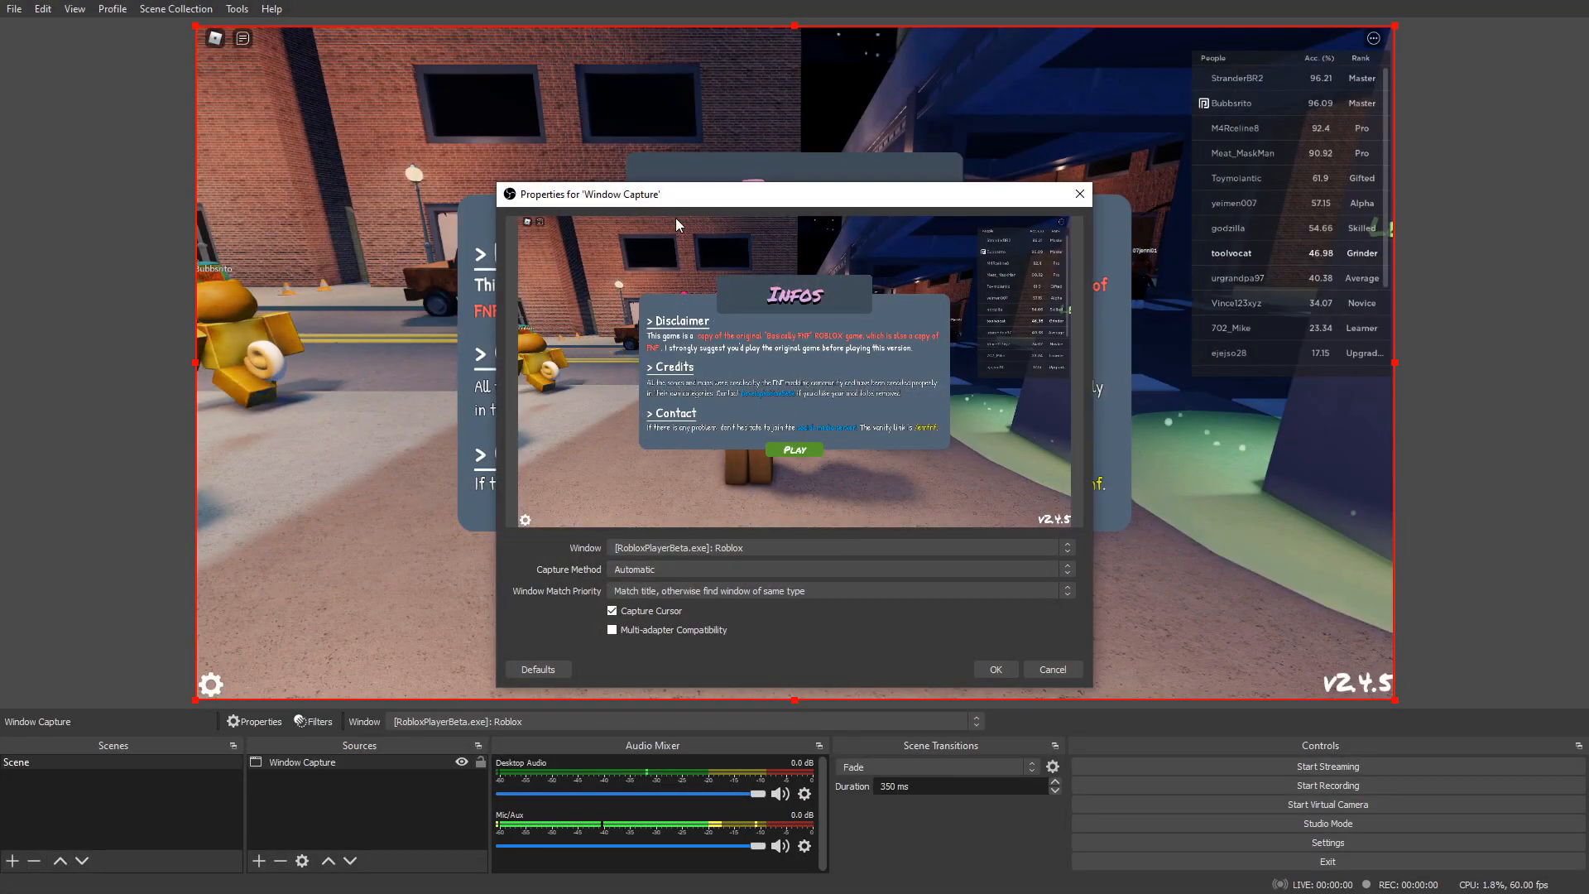
left_click_drag(701, 199, 300, 124)
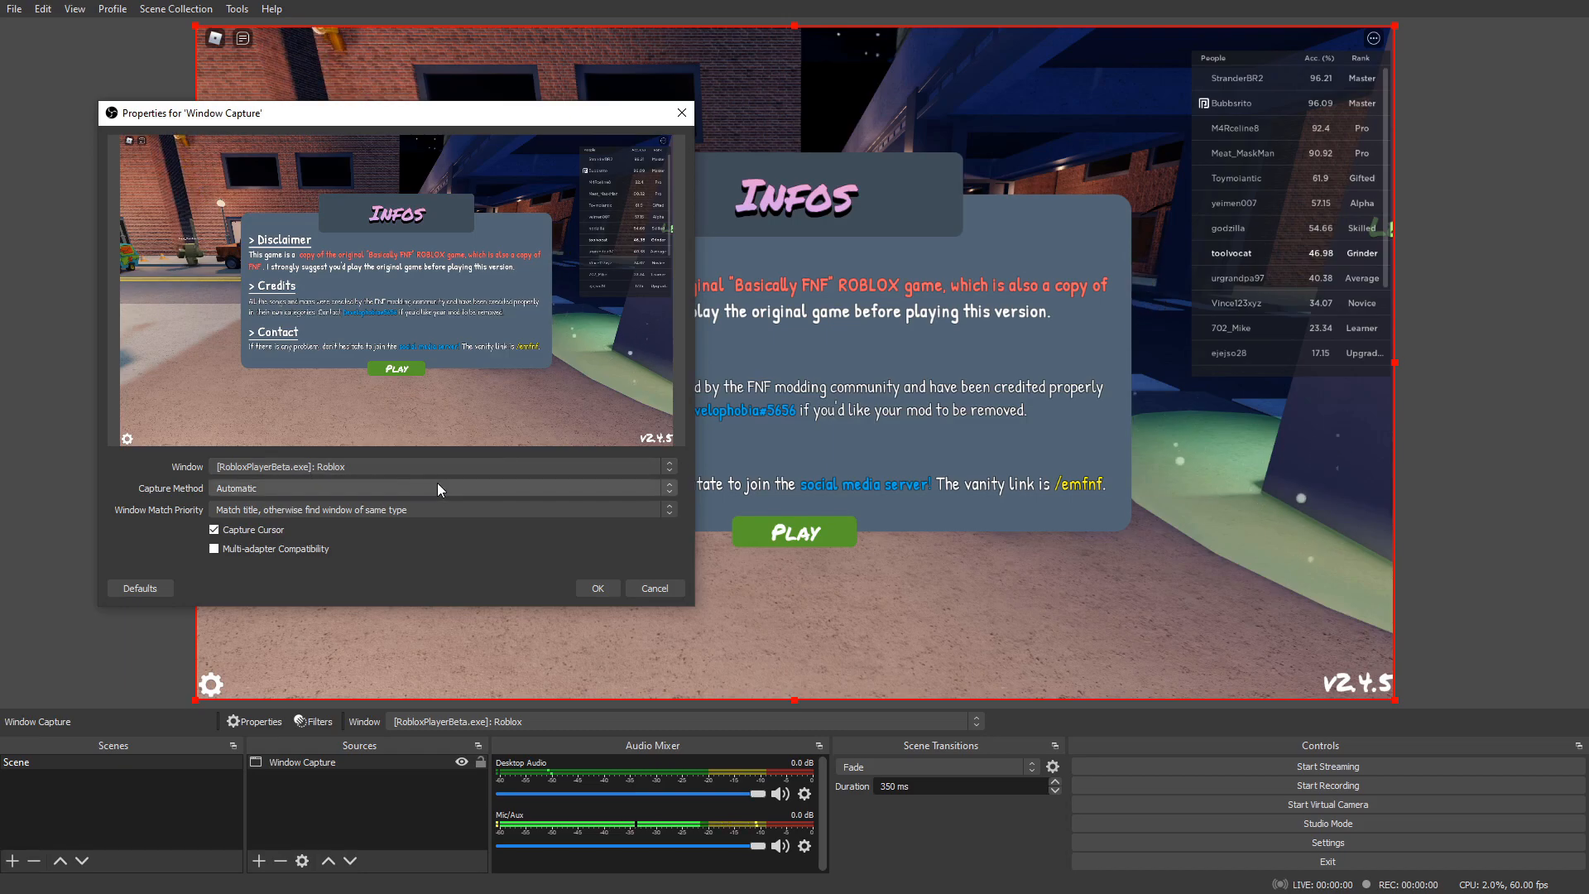
left_click(596, 588)
left_click(396, 763)
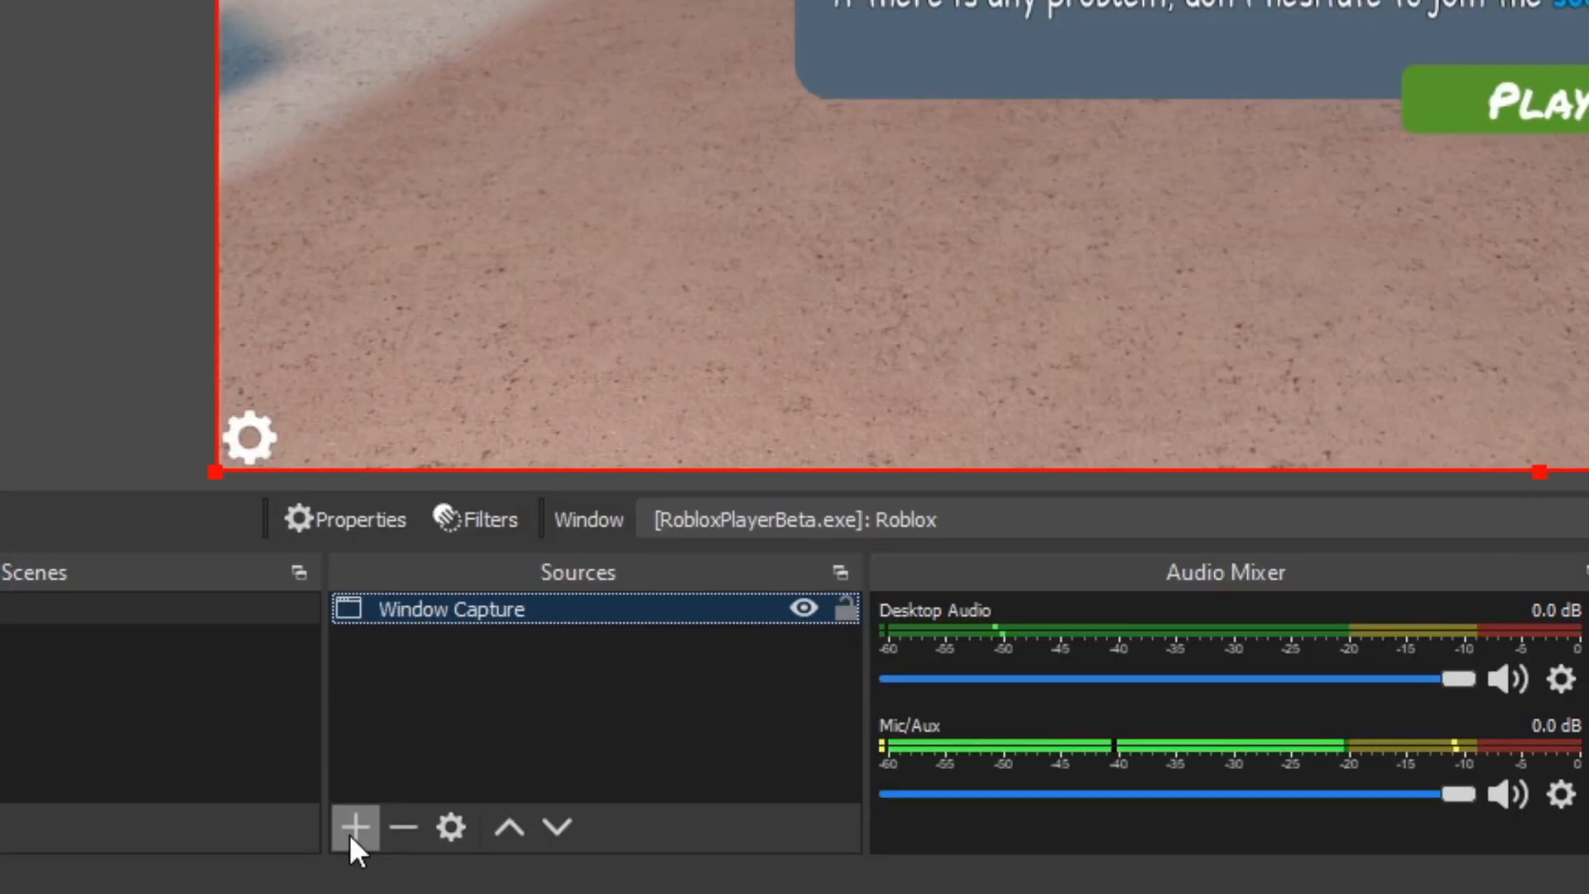
Add a Game Capture source and set its mode to Capture specific window
left_click(259, 861)
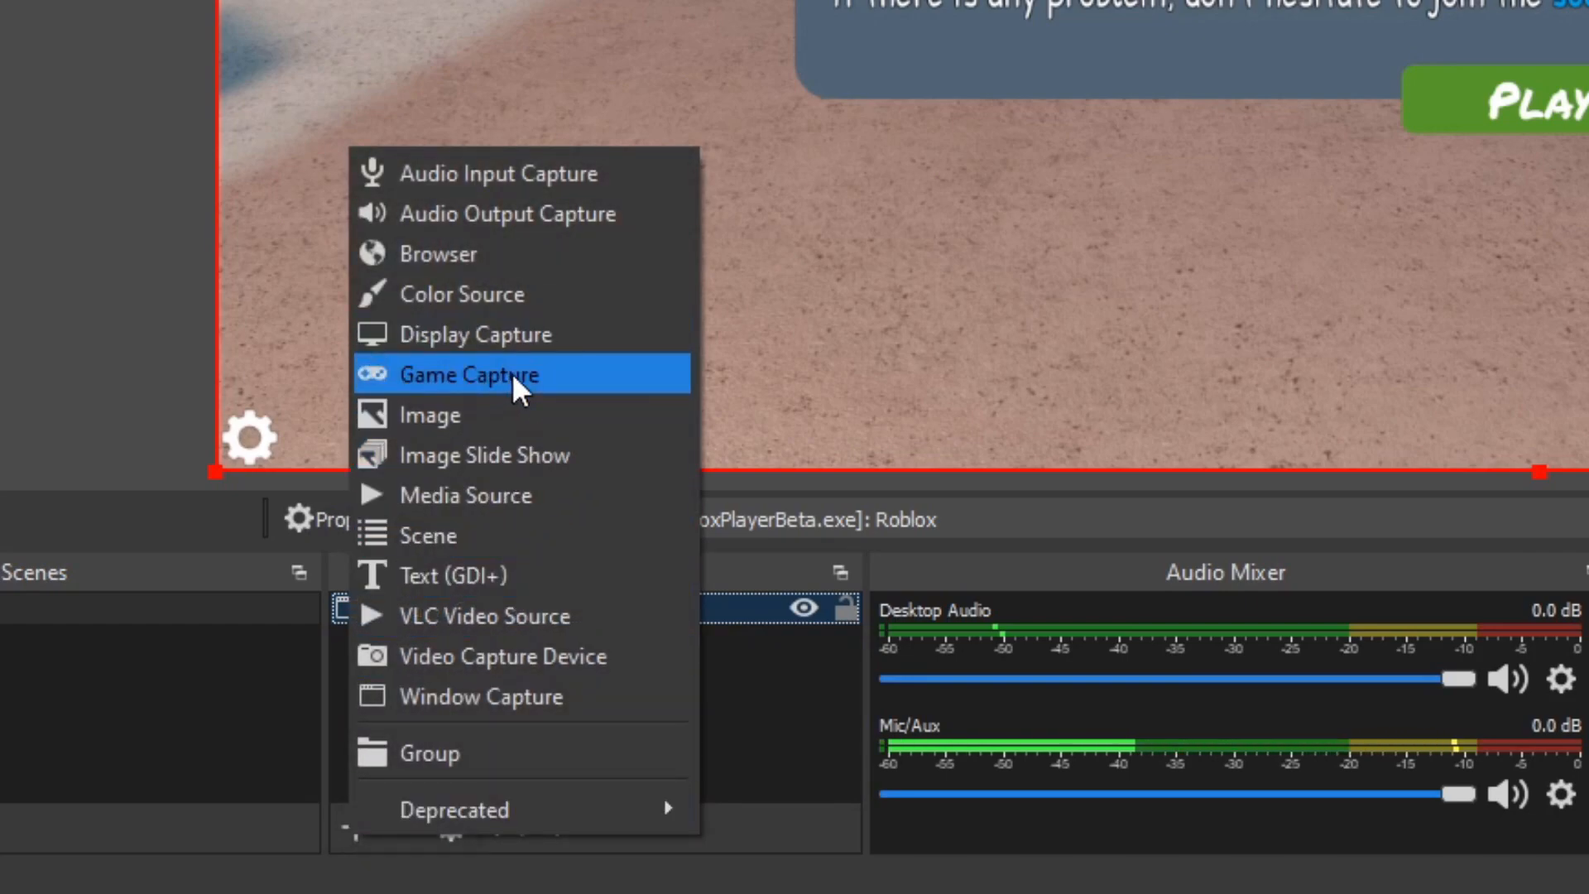
left_click(511, 374)
left_click_drag(547, 156, 852, 166)
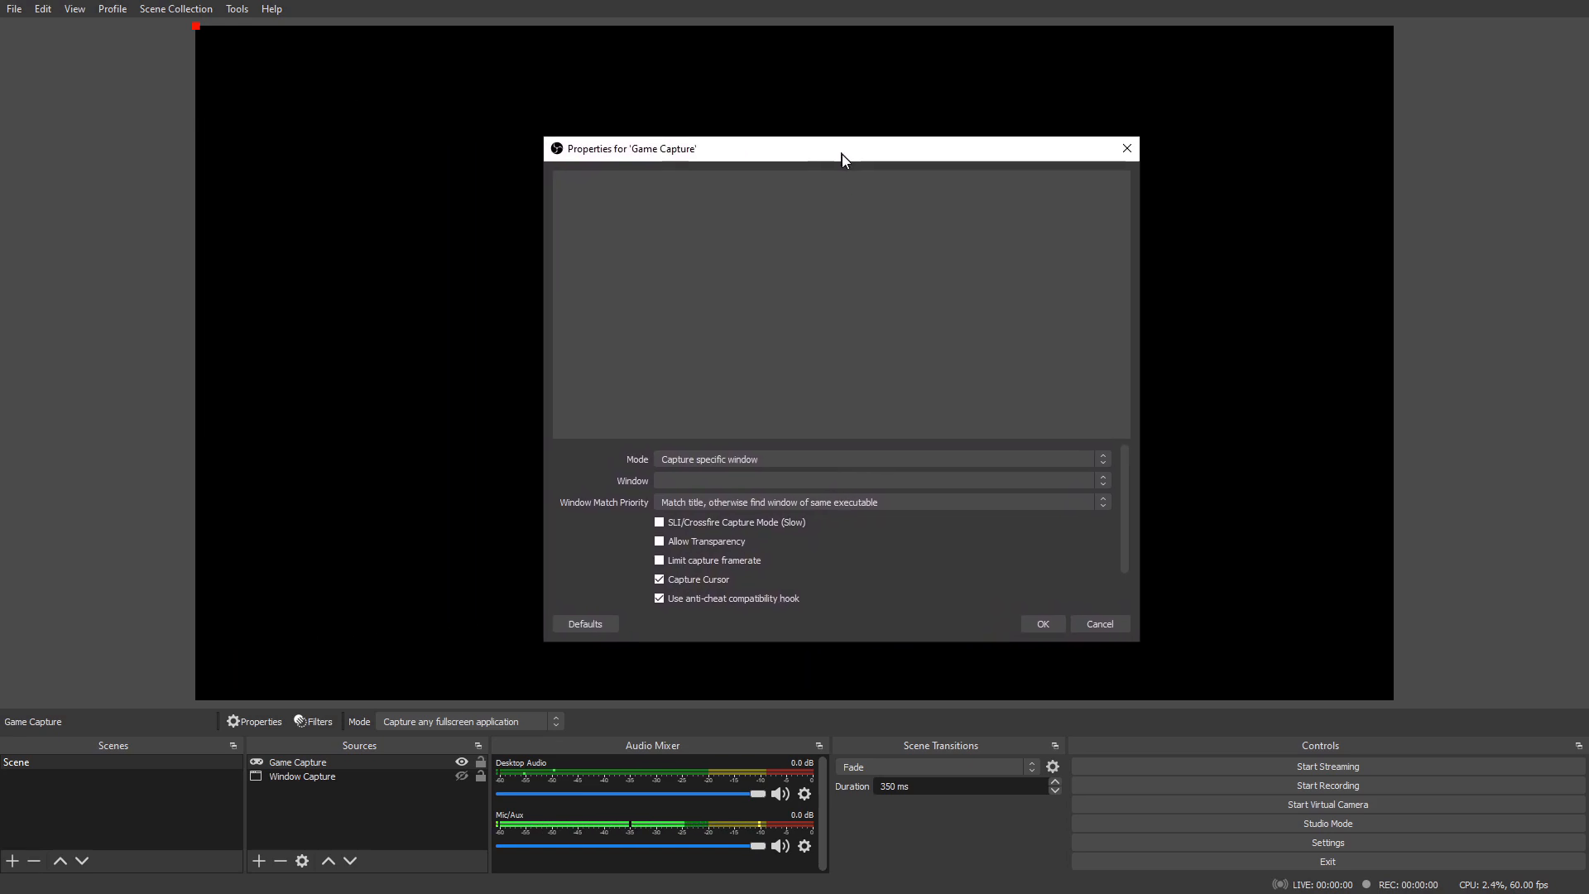
left_click(761, 473)
left_click(756, 498)
left_click(775, 468)
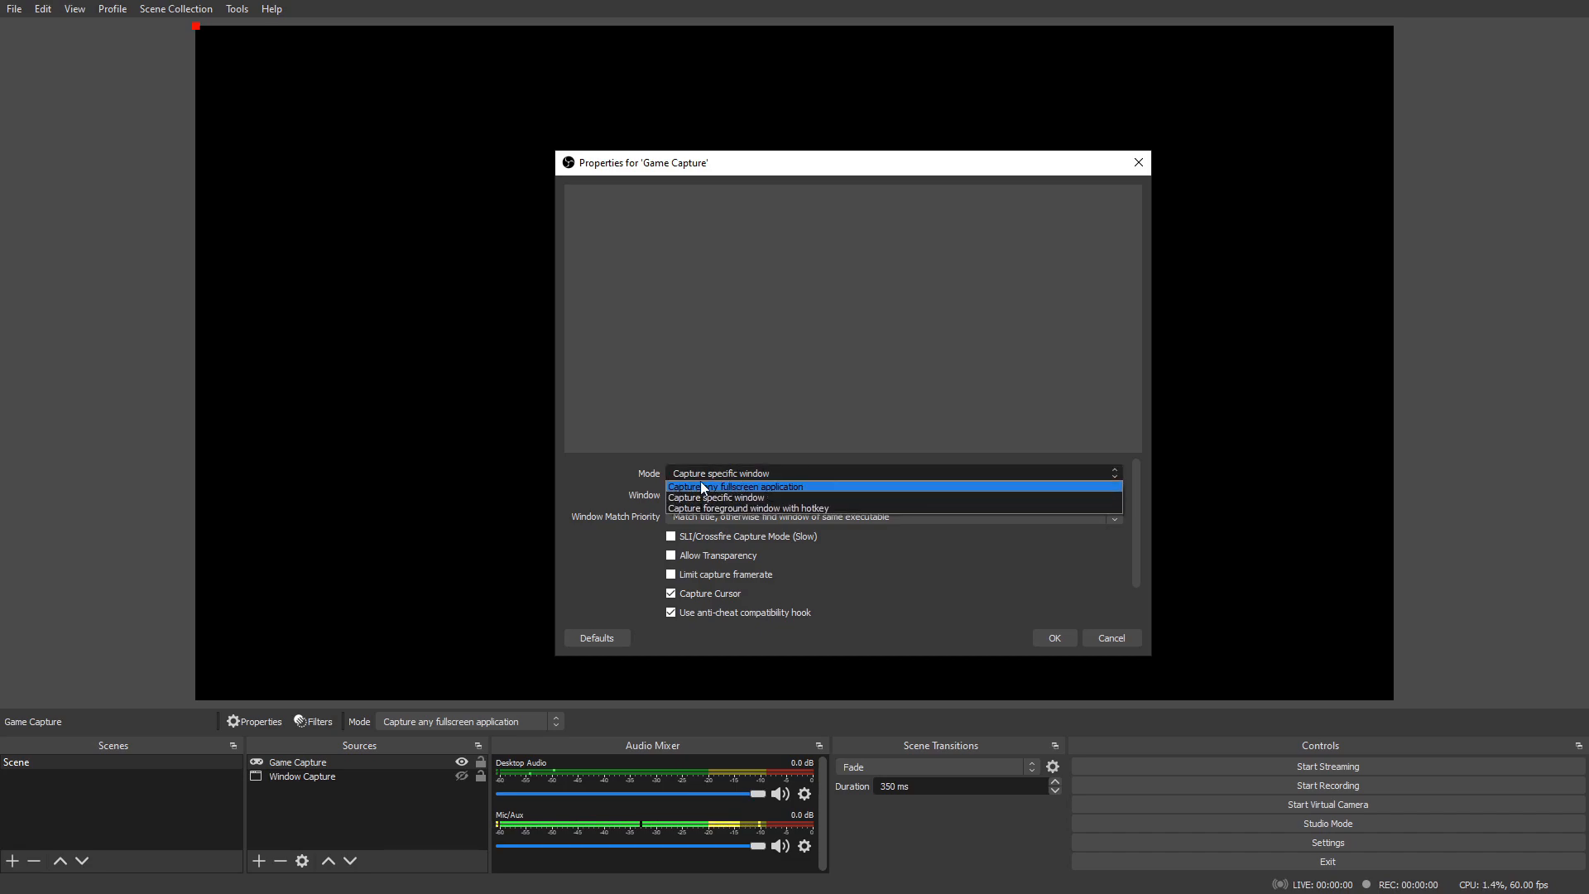
left_click(554, 488)
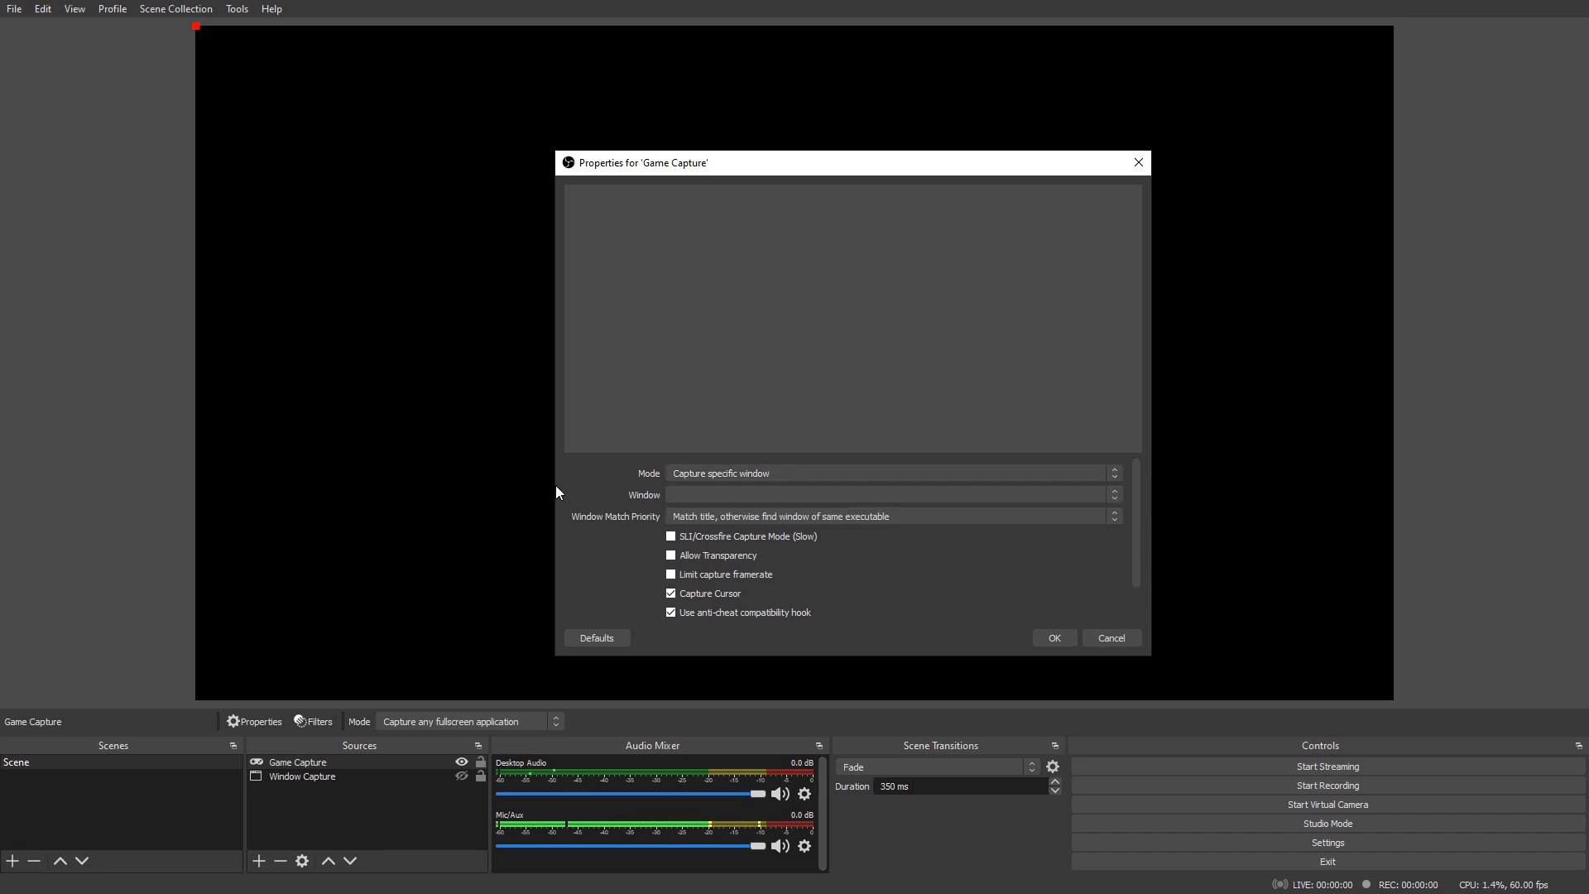
Choose the [RobloxPlayerBeta.exe]: Roblox window for the Game Capture source, and make the hidden Window Capture source visible
left_click(768, 493)
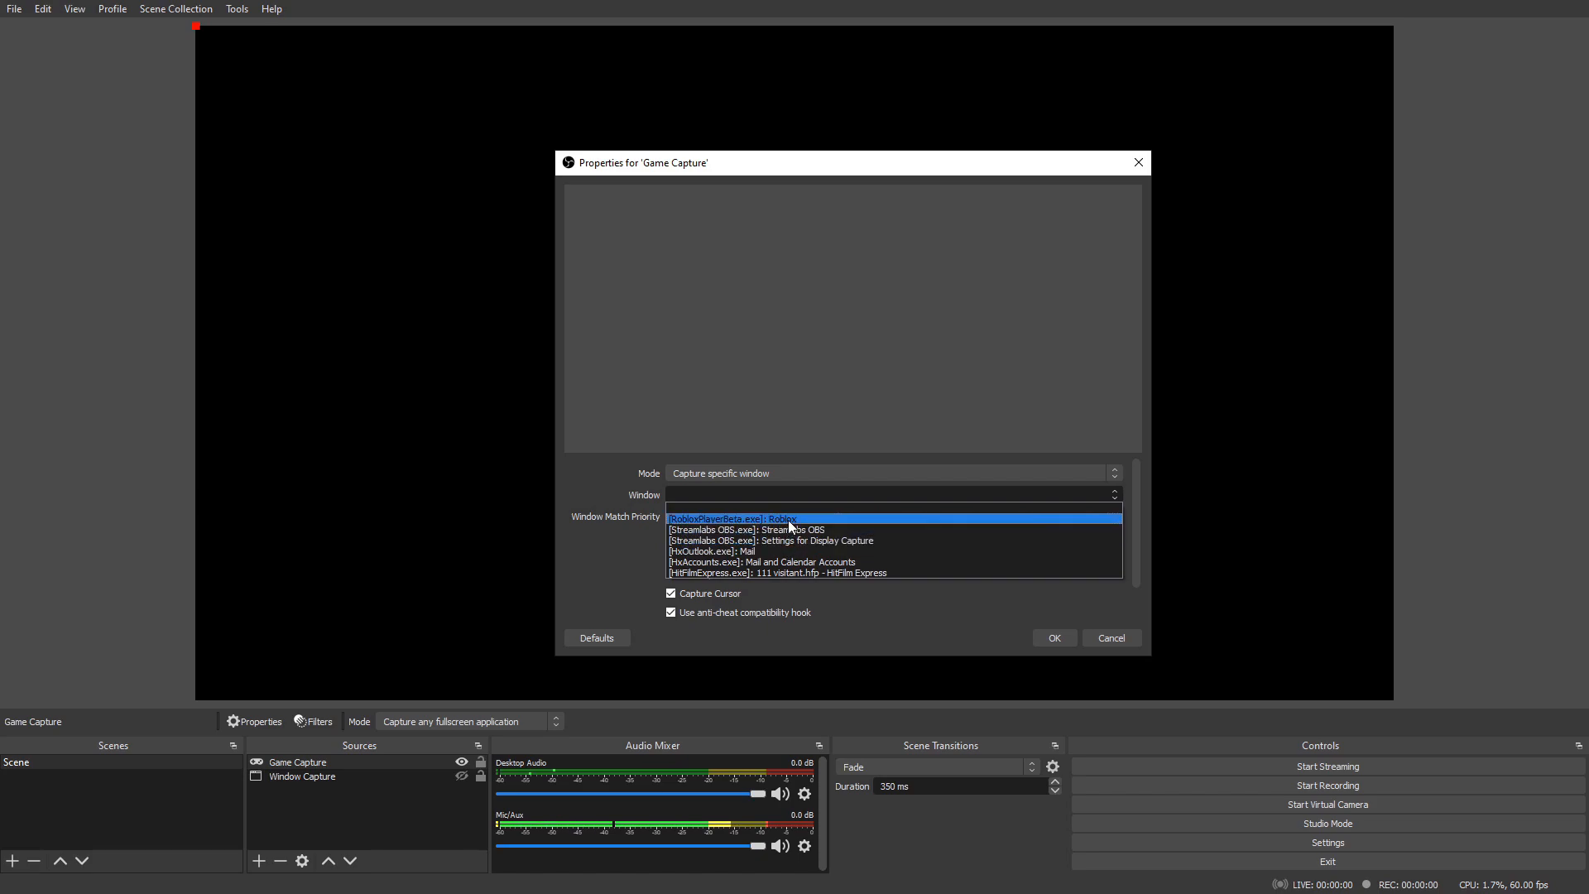
left_click(786, 519)
left_click(1055, 638)
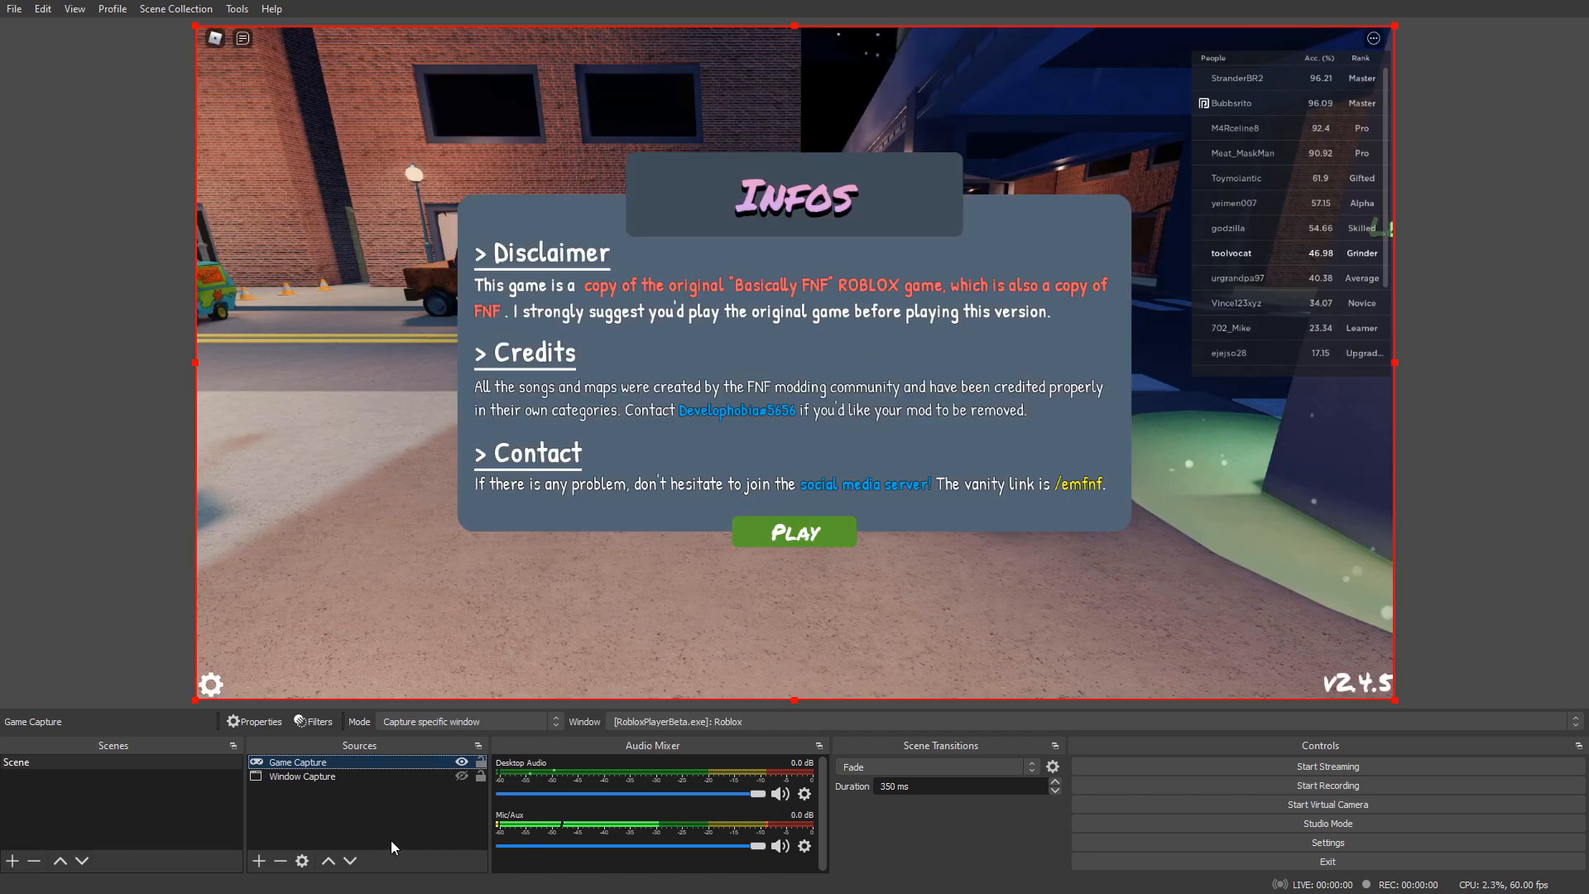
left_click(462, 776)
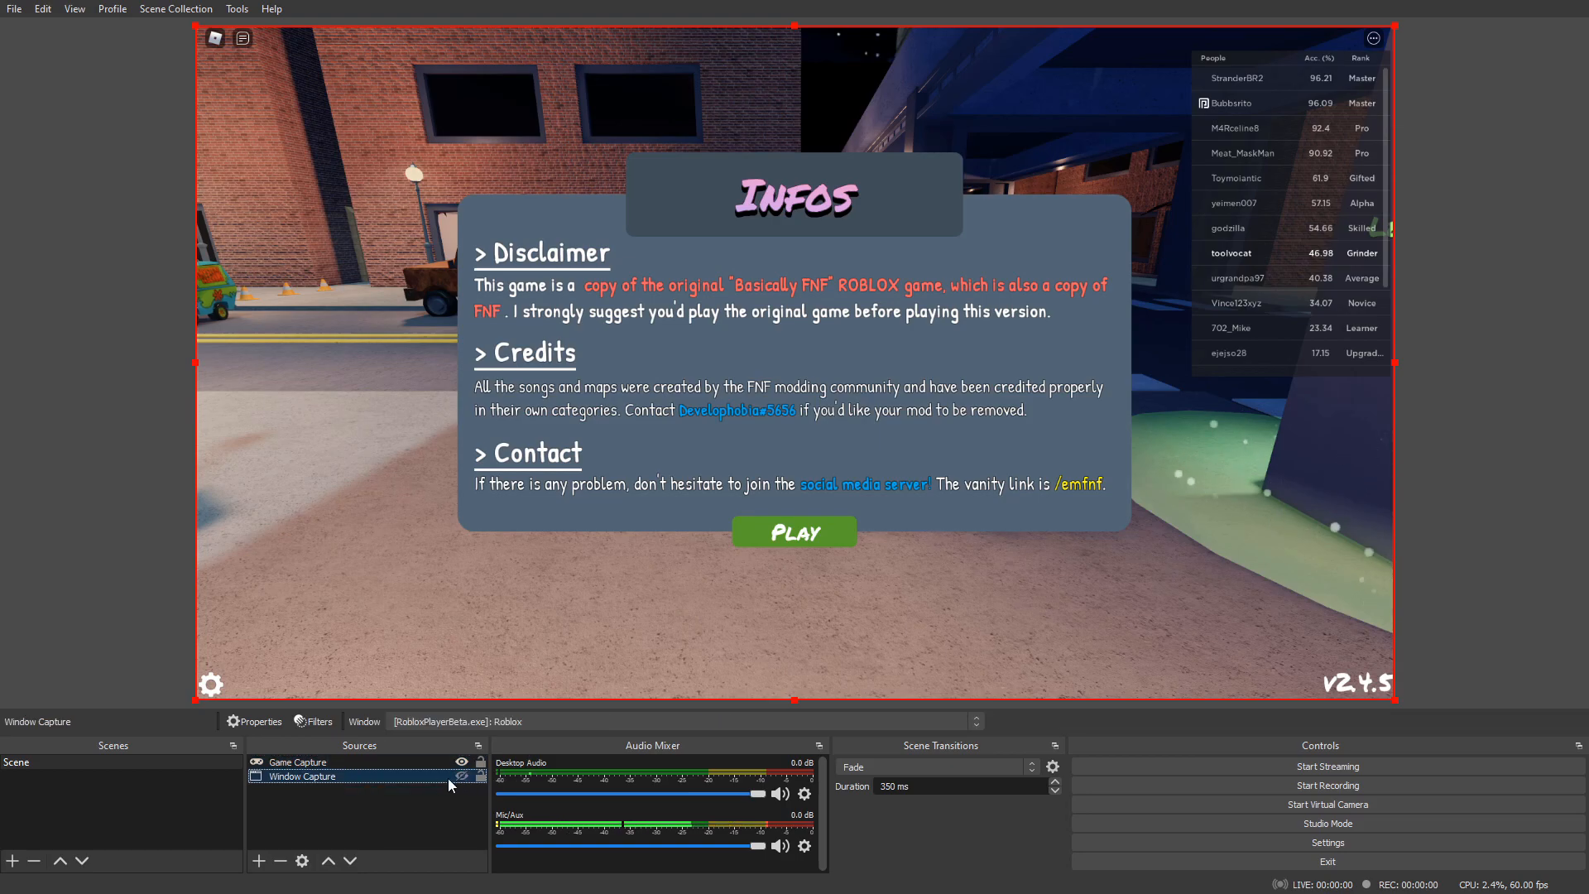
left_click(419, 837)
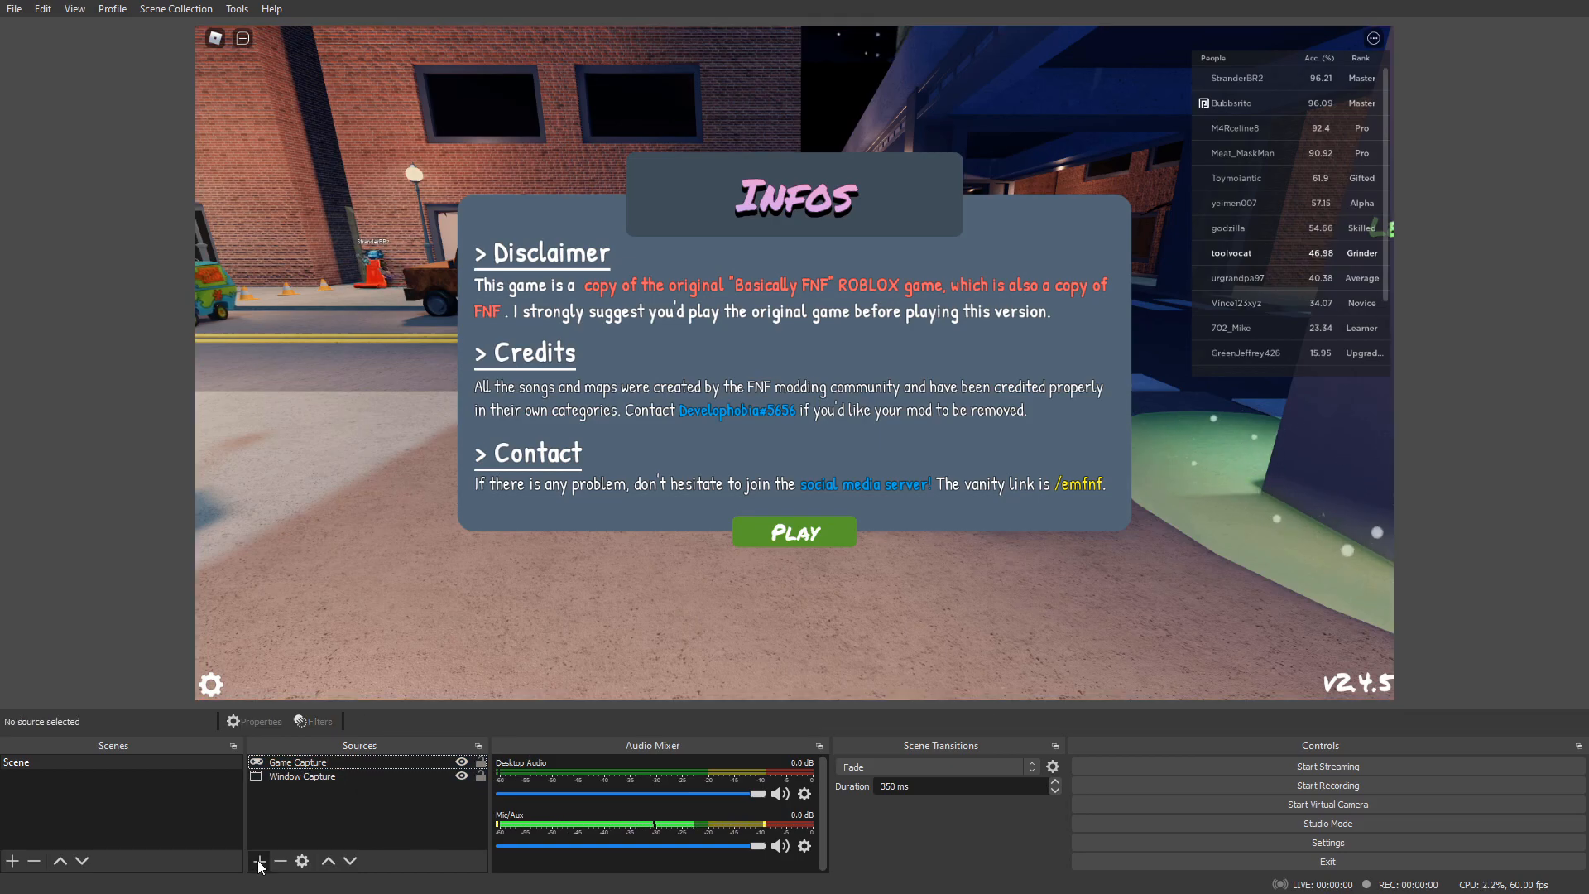
Add a Video Capture Device source using EOS Webcam Utility and shrink its overlay to about a quarter of the canvas width
left_click(259, 860)
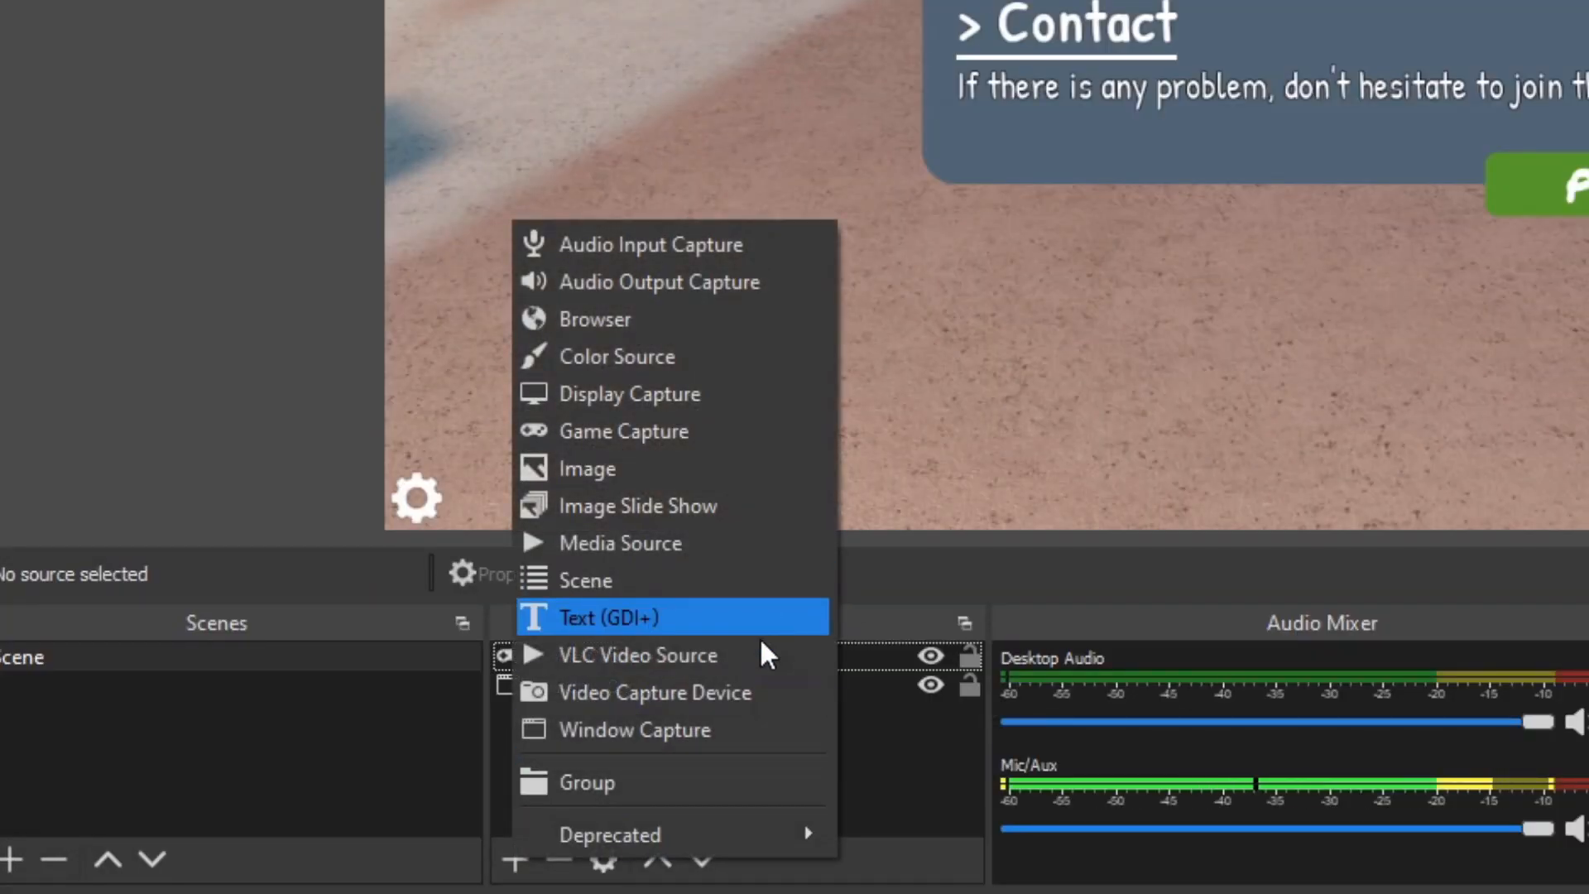
left_click(738, 692)
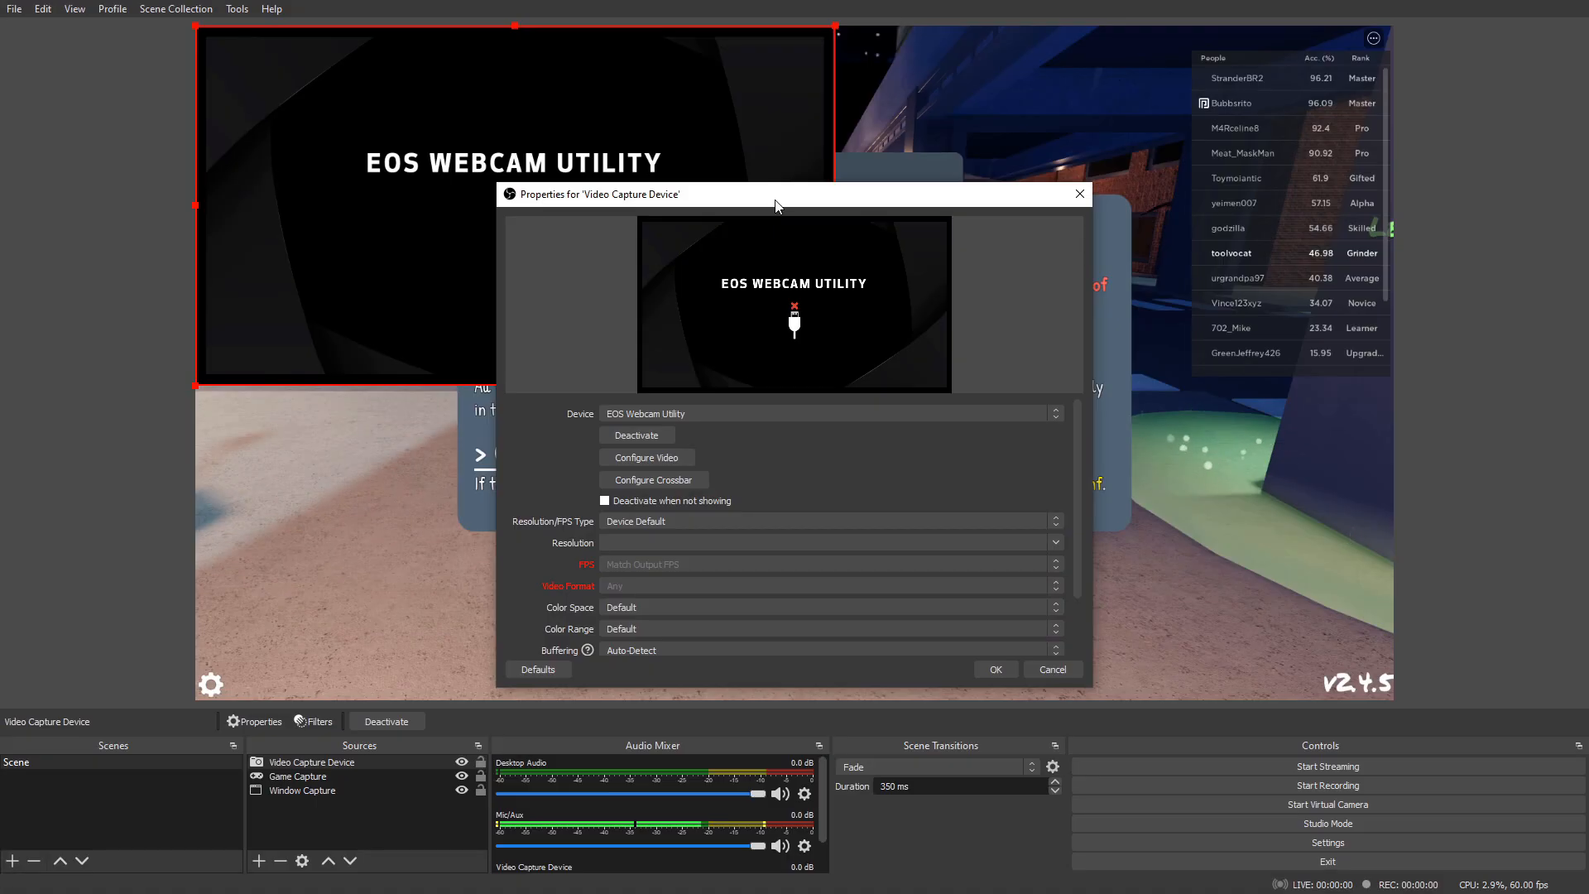
left_click_drag(769, 202, 1165, 109)
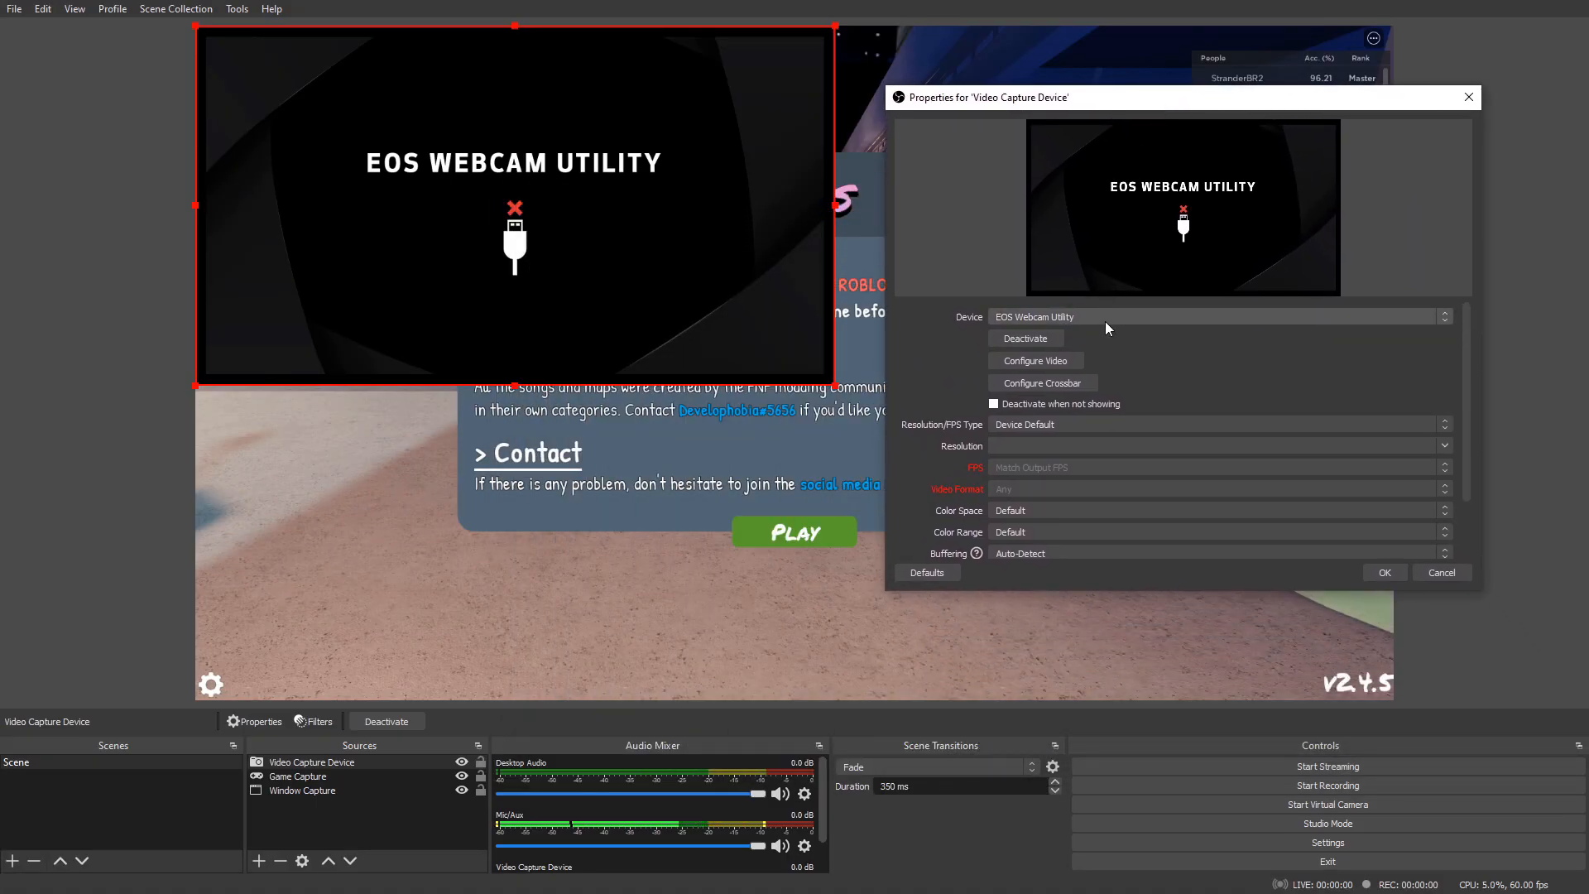
left_click(1078, 316)
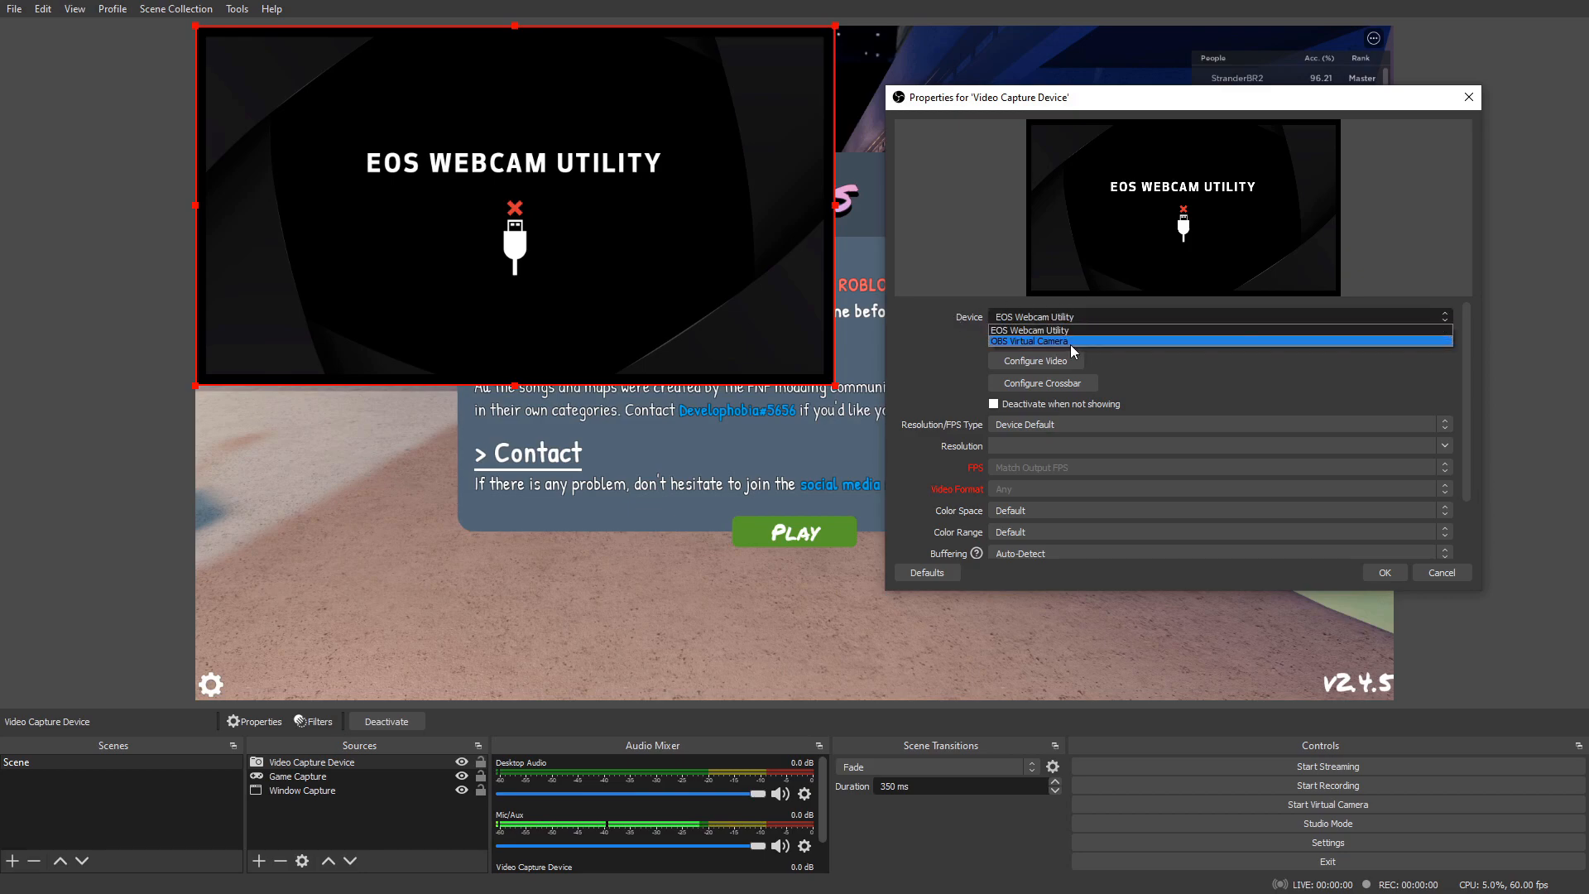
left_click(1028, 329)
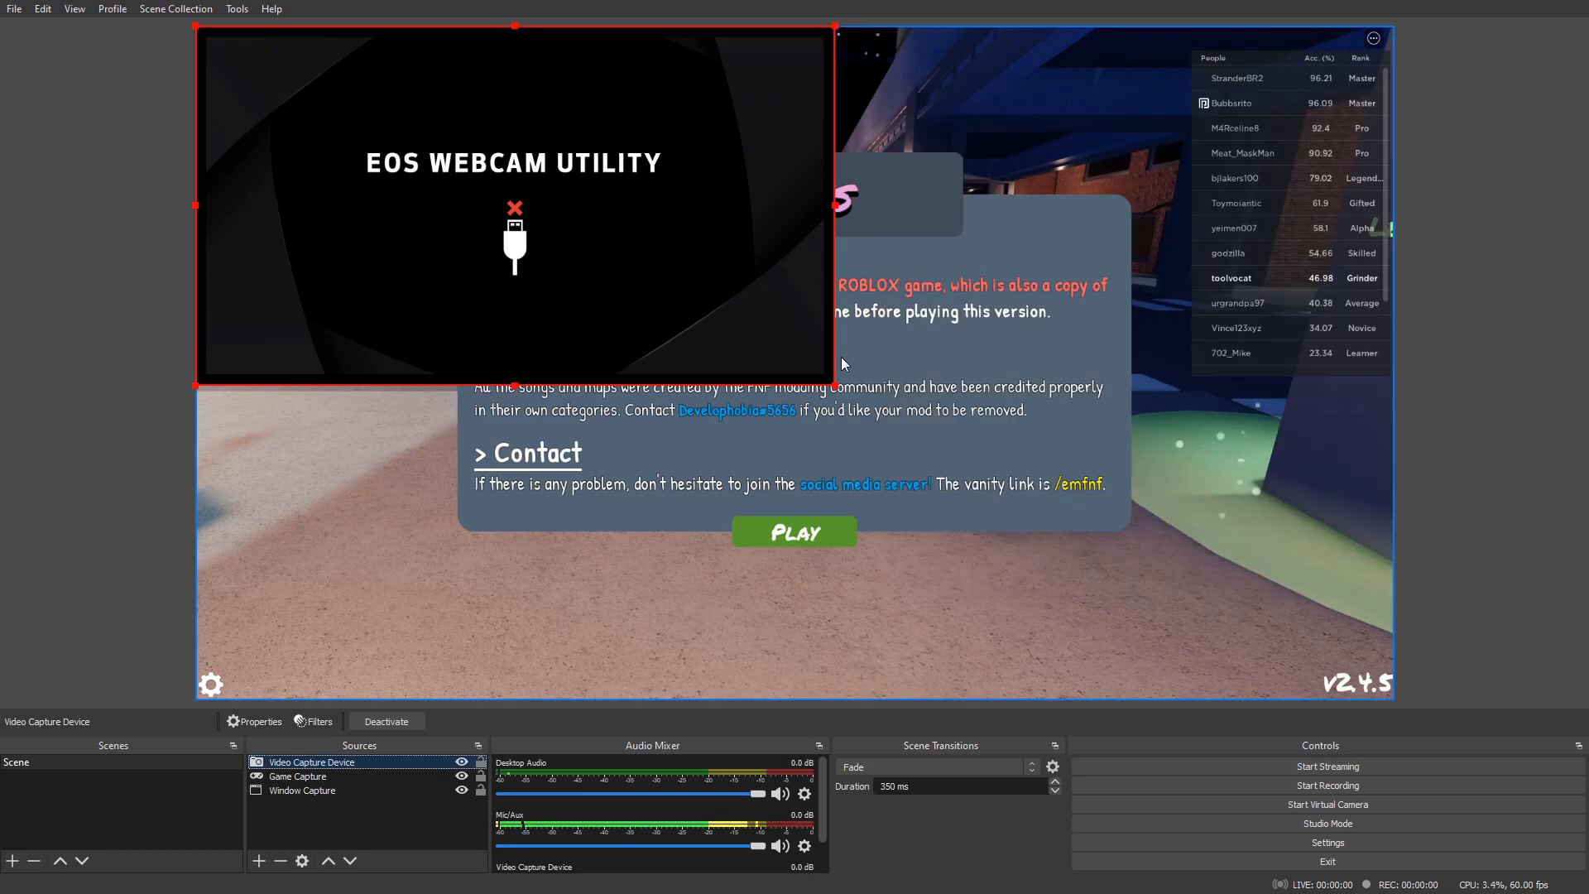
left_click_drag(834, 385, 493, 200)
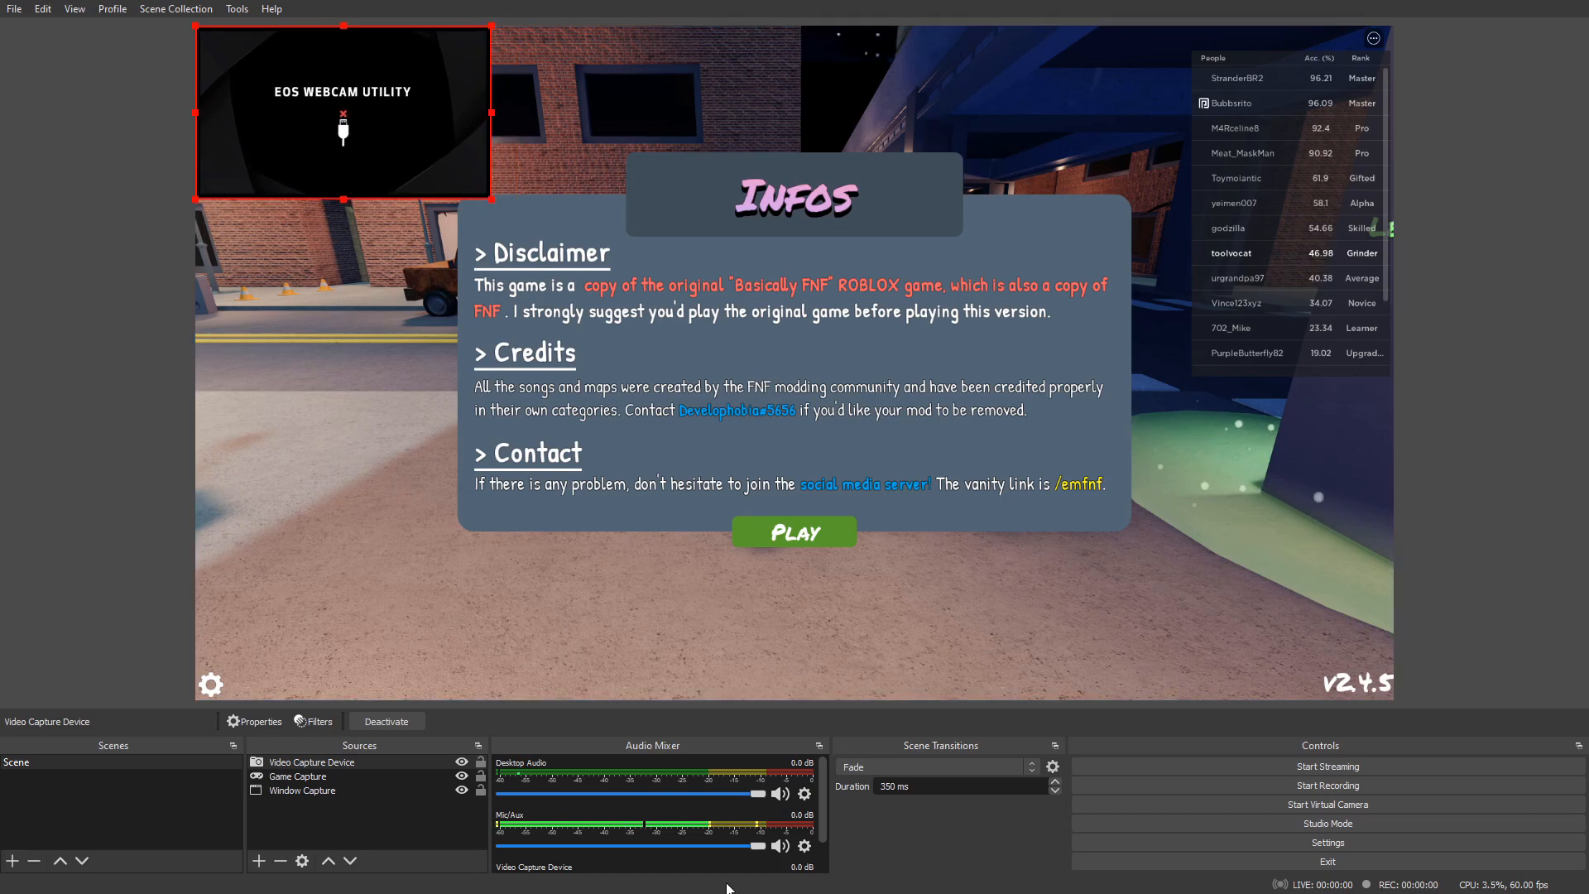